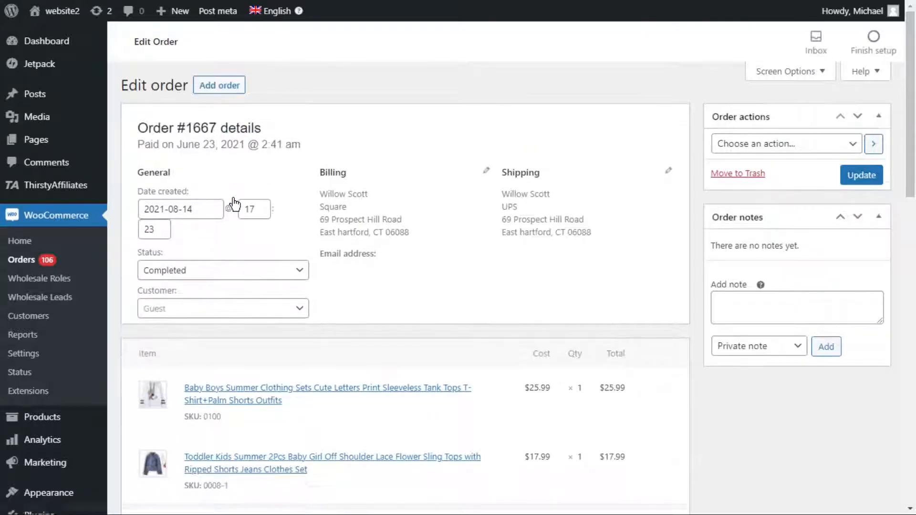
- Replace the street line in the order's billing address and set the billing city to Cranesville
{"action": "left_click", "coordinate": [486, 170]}
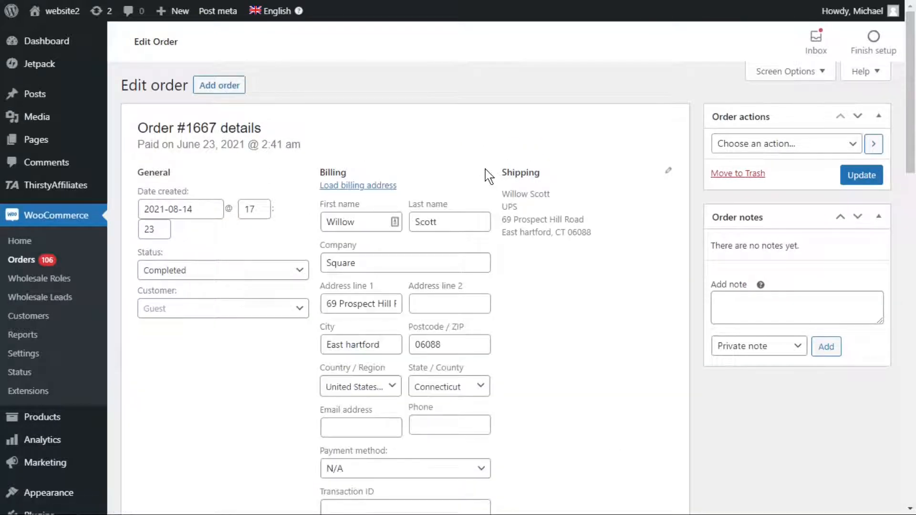
{"action": "left_click_drag", "start_coordinate": [328, 304], "coordinate": [438, 306]}
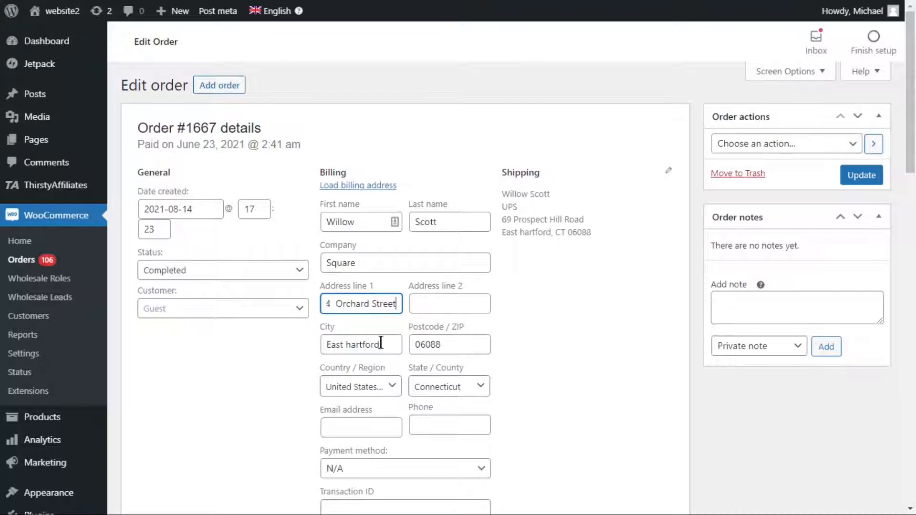
{"action": "left_click_drag", "start_coordinate": [381, 344], "coordinate": [288, 342]}
{"action": "type", "text": "Cranesville"}
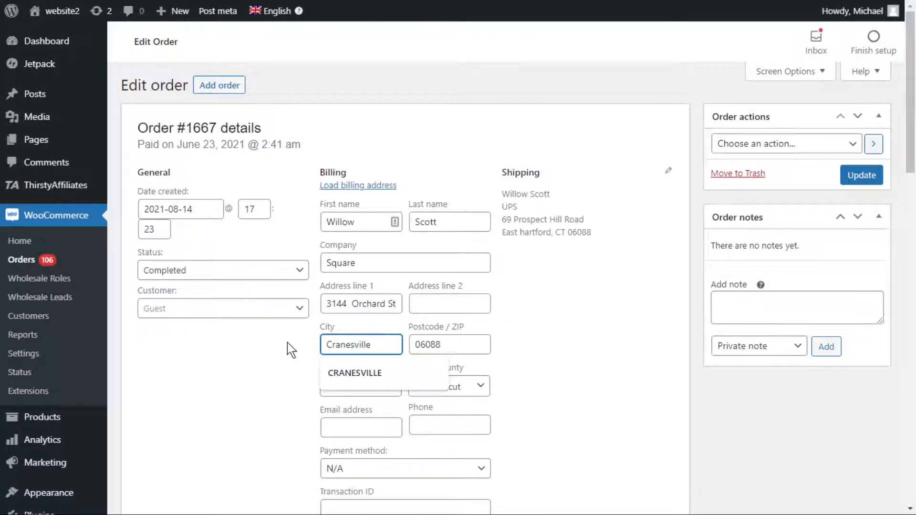
- Replace the billing ZIP code, set the billing state to Pennsylvania, and update the order
{"action": "left_click", "coordinate": [287, 342]}
{"action": "left_click_drag", "start_coordinate": [460, 344], "coordinate": [391, 345]}
{"action": "type", "text": "16410"}
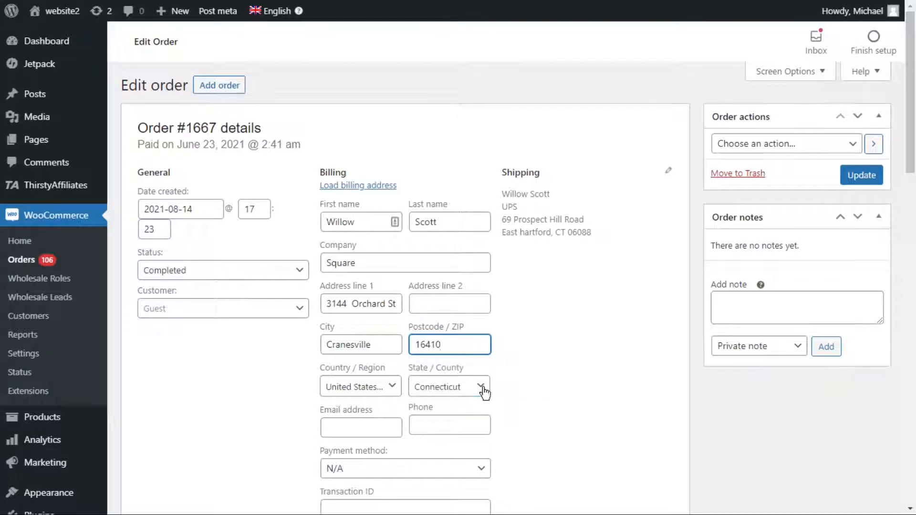
{"action": "left_click", "coordinate": [481, 388]}
{"action": "type", "text": "pen"}
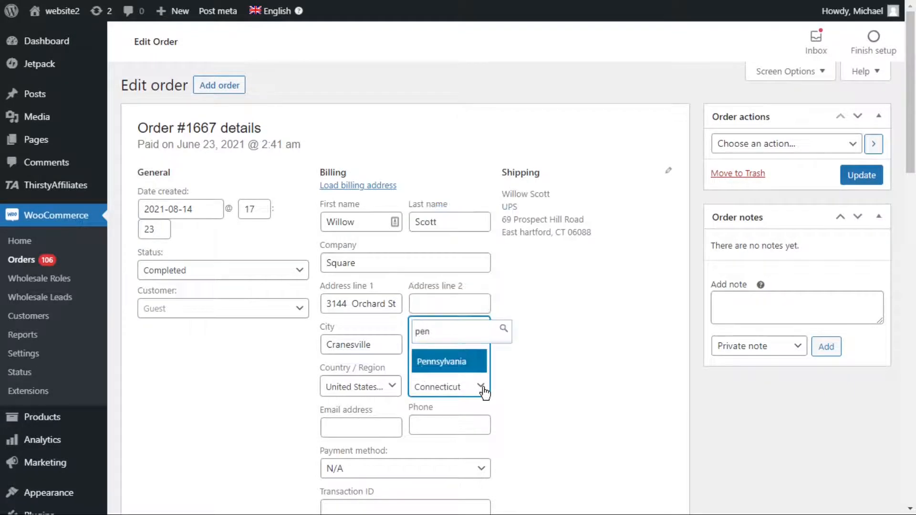
{"action": "key", "text": "Return"}
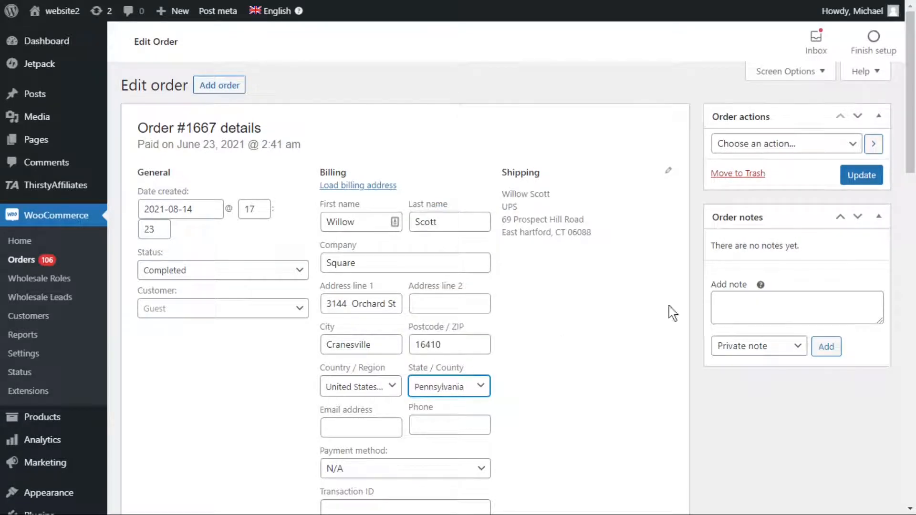
{"action": "left_click", "coordinate": [865, 176]}
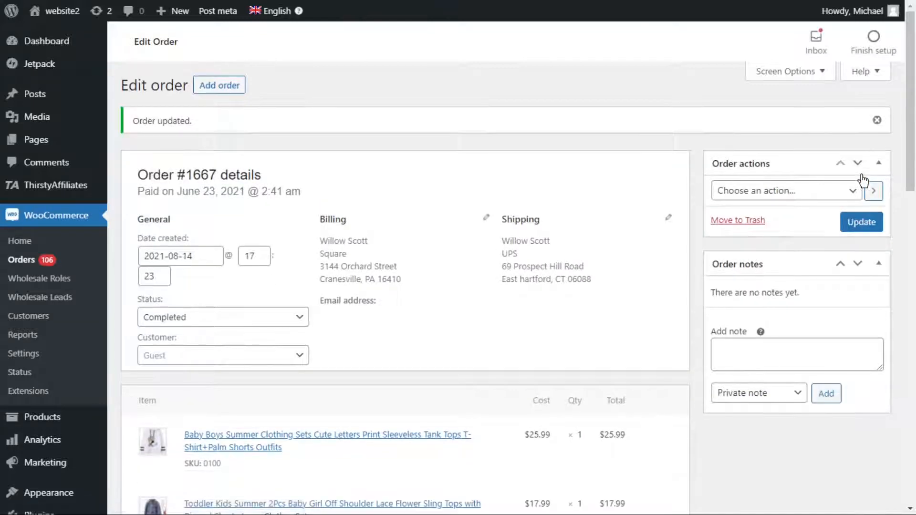
- Open the WooCommerce orders spreadsheet in WP Sheet Editor
{"action": "scroll", "coordinate": [854, 191], "scroll_direction": "down", "scroll_amount": 5}
{"action": "mouse_move", "coordinate": [102, 473]}
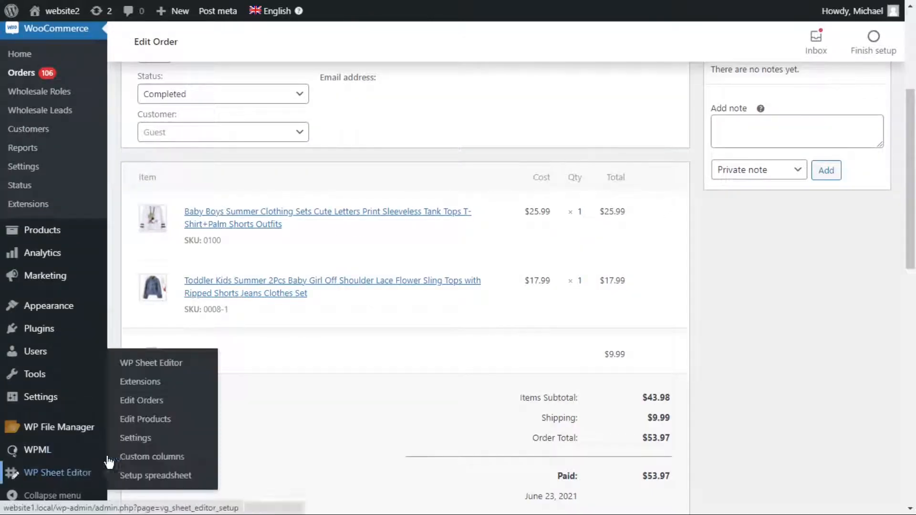
{"action": "left_click", "coordinate": [146, 401]}
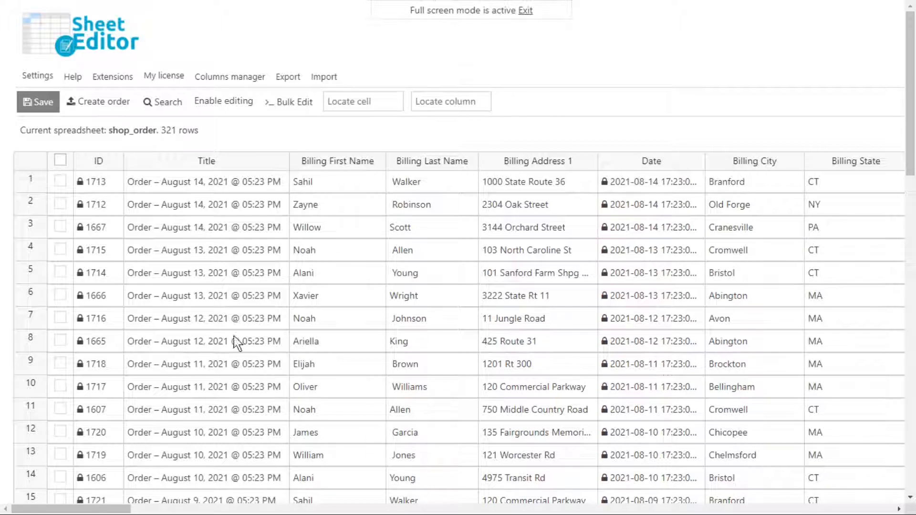
- Enable editing in the spreadsheet and select the order rows 1 to 12
{"action": "left_click", "coordinate": [224, 100]}
{"action": "left_click", "coordinate": [60, 180]}
{"action": "left_click", "coordinate": [61, 210]}
{"action": "left_click", "coordinate": [61, 228]}
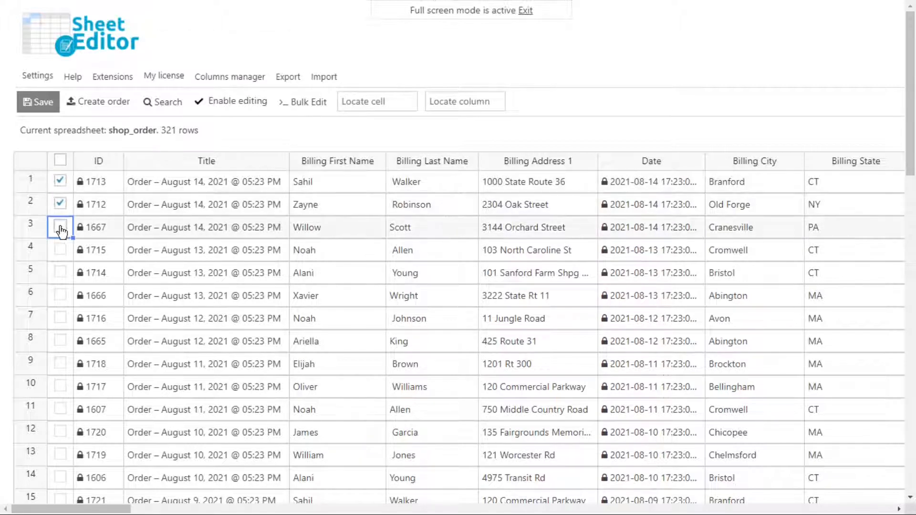
{"action": "left_click", "coordinate": [61, 251]}
{"action": "left_click", "coordinate": [60, 273]}
{"action": "left_click", "coordinate": [61, 296]}
{"action": "left_click", "coordinate": [61, 318]}
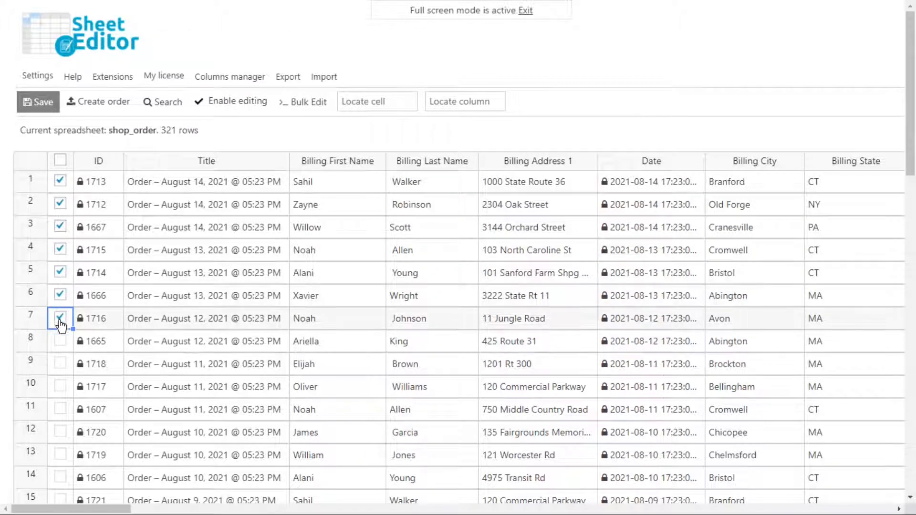
{"action": "left_click", "coordinate": [61, 341]}
{"action": "left_click", "coordinate": [60, 363]}
{"action": "left_click", "coordinate": [60, 387]}
{"action": "left_click", "coordinate": [61, 410]}
{"action": "left_click", "coordinate": [61, 433]}
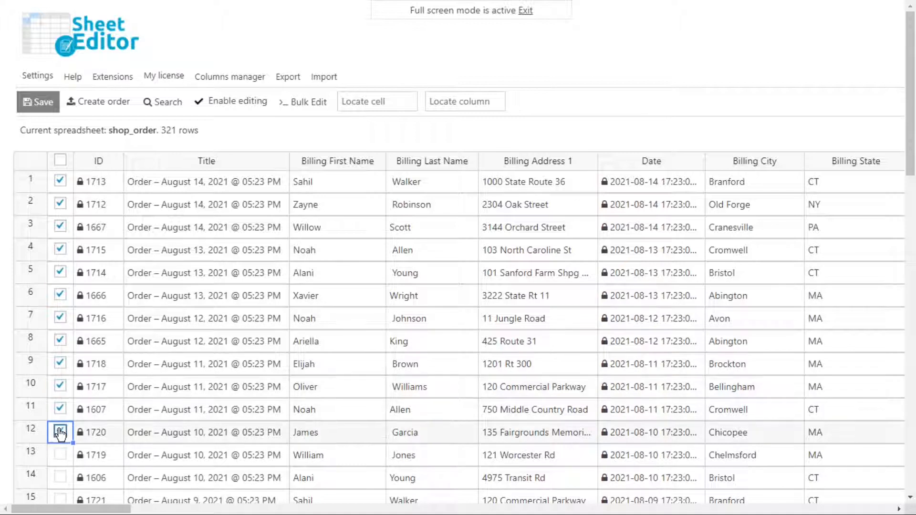
- Deselect all twelve selected order rows
{"action": "left_click", "coordinate": [61, 433]}
{"action": "left_click", "coordinate": [60, 409]}
{"action": "left_click", "coordinate": [61, 386]}
{"action": "left_click", "coordinate": [60, 363]}
{"action": "left_click", "coordinate": [61, 341]}
{"action": "left_click", "coordinate": [61, 318]}
{"action": "left_click", "coordinate": [61, 296]}
{"action": "left_click", "coordinate": [60, 273]}
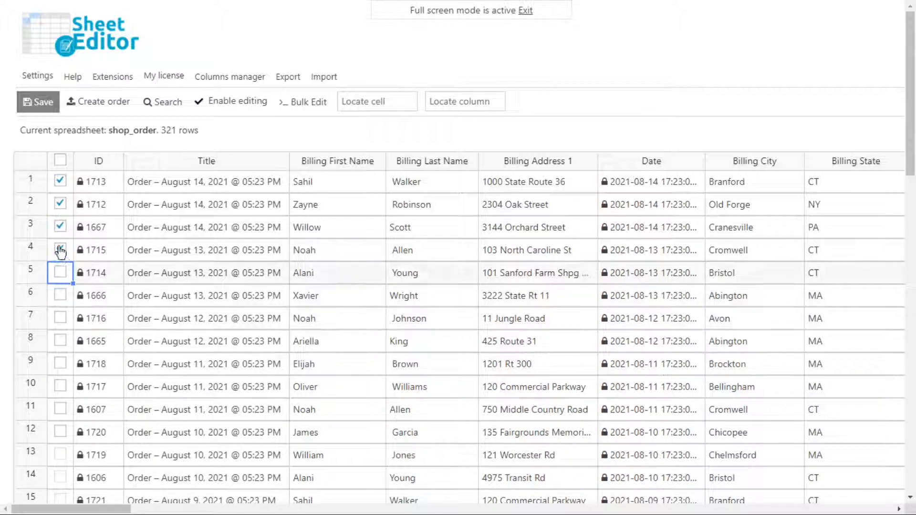
{"action": "left_click", "coordinate": [61, 250]}
{"action": "left_click", "coordinate": [60, 227]}
{"action": "left_click", "coordinate": [60, 204]}
{"action": "left_click", "coordinate": [61, 181]}
- Start an order search with advanced filters and require Billing First Name to equal the customer's first name
{"action": "left_click", "coordinate": [170, 103]}
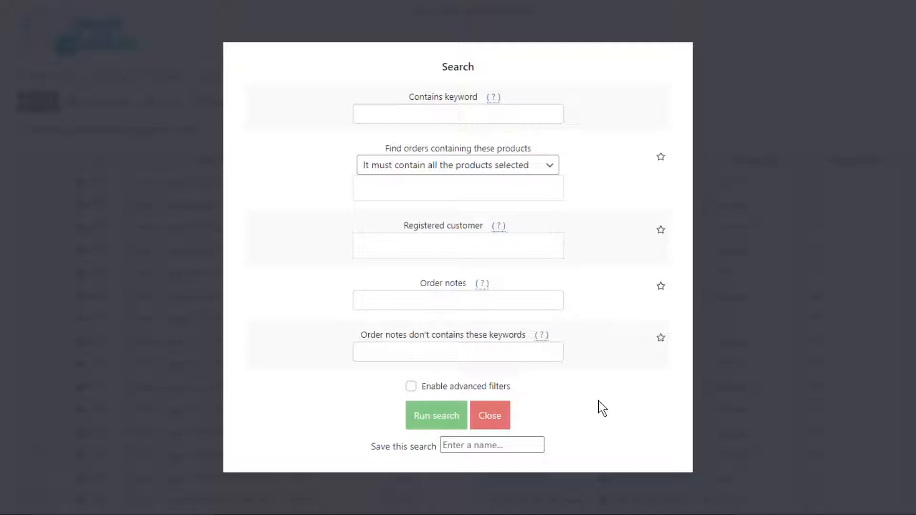
{"action": "left_click", "coordinate": [411, 387]}
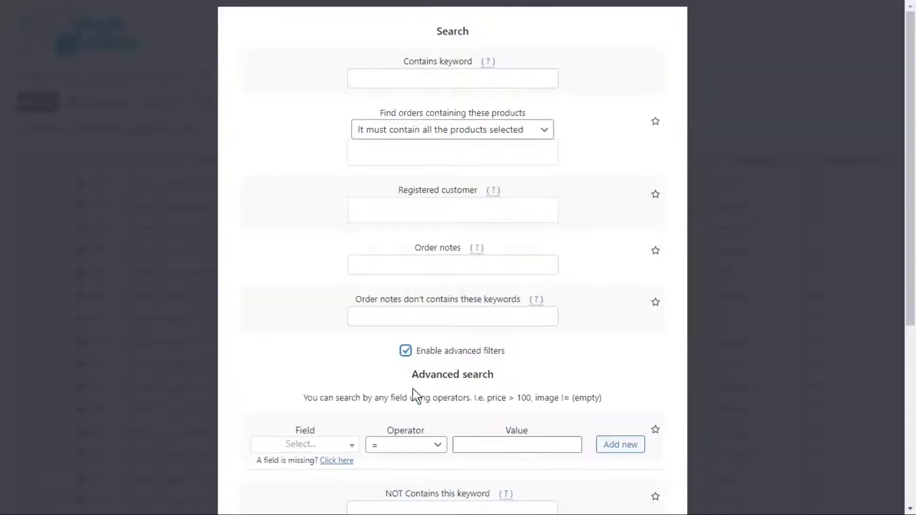
{"action": "scroll", "coordinate": [414, 395], "scroll_direction": "down", "scroll_amount": 6}
{"action": "left_click", "coordinate": [317, 157]}
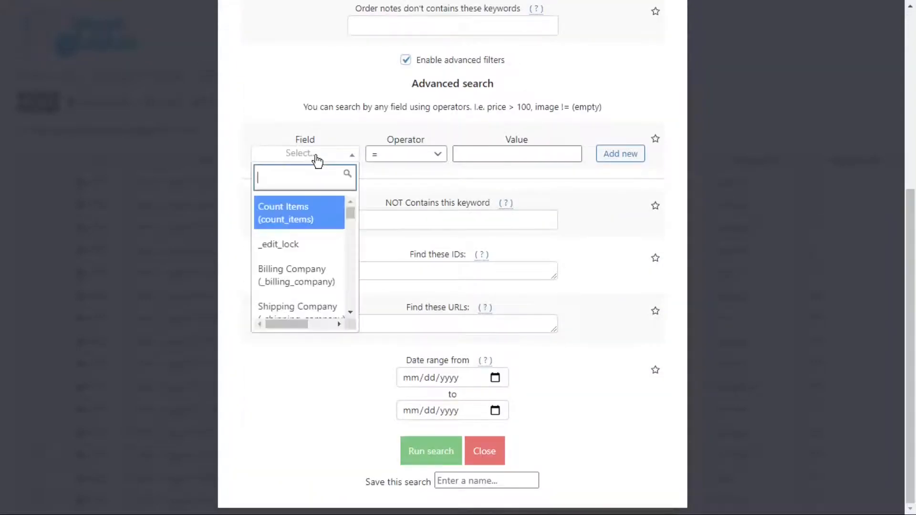
{"action": "type", "text": "billing first"}
{"action": "left_click", "coordinate": [319, 206]}
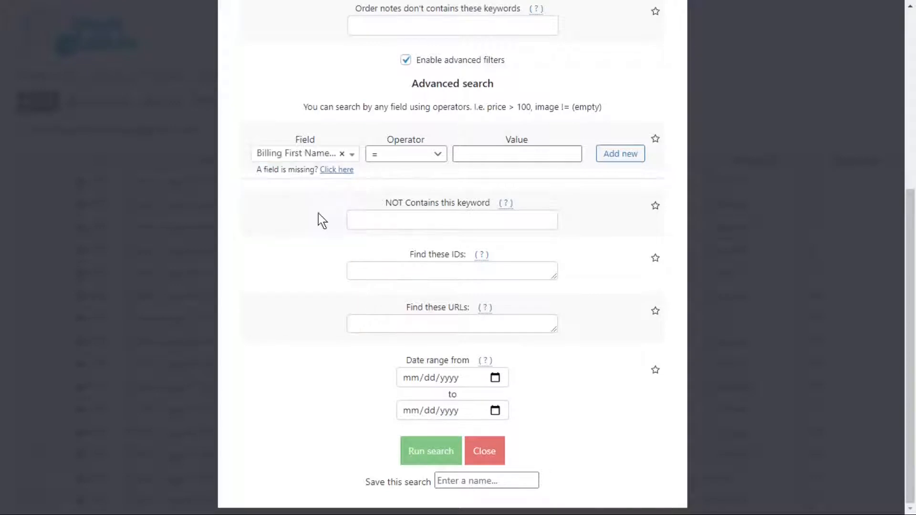
{"action": "left_click", "coordinate": [462, 157]}
{"action": "type", "text": "Liam"}
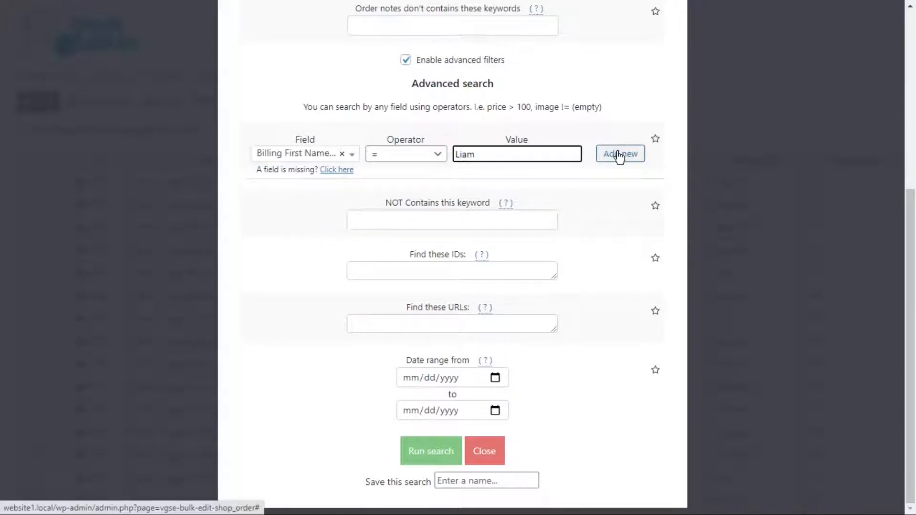
- Add a second advanced filter requiring Billing Address 1 to equal the customer's street address
{"action": "left_click", "coordinate": [620, 156]}
{"action": "left_click", "coordinate": [327, 209]}
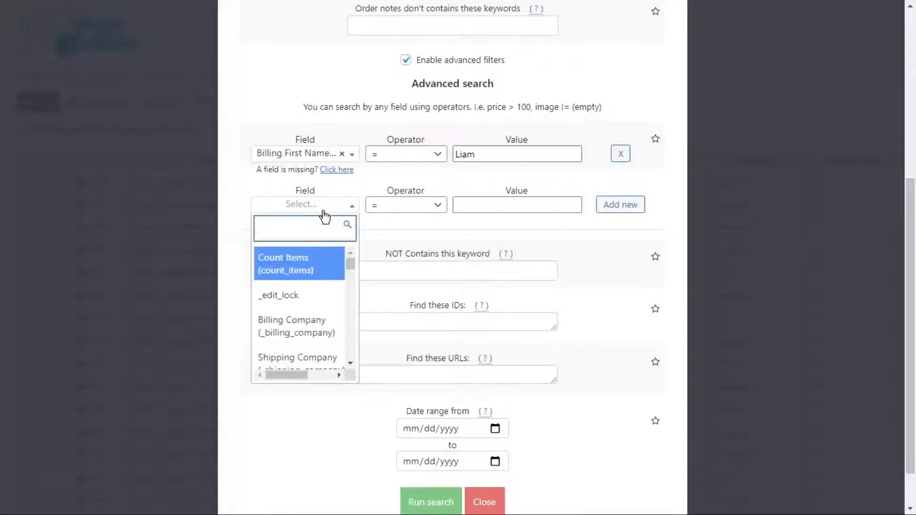
{"action": "type", "text": "billing ad"}
{"action": "left_click", "coordinate": [328, 261]}
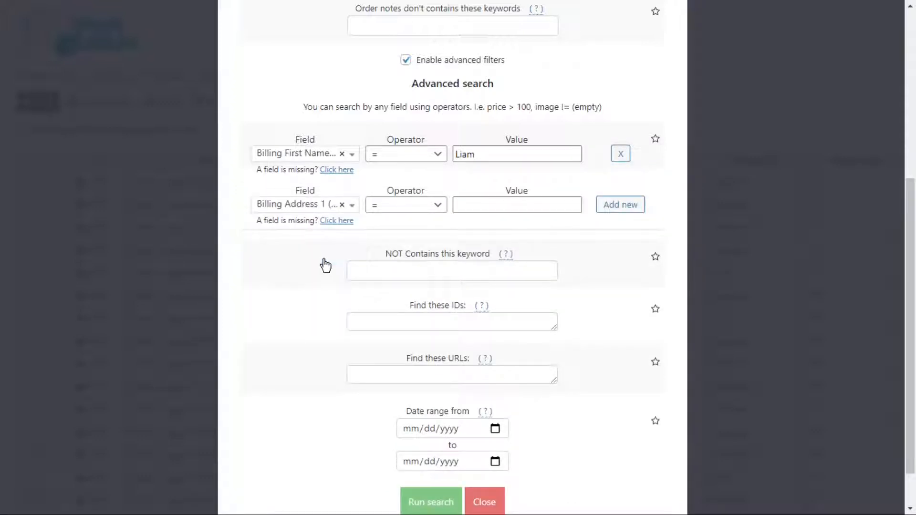
{"action": "left_click", "coordinate": [465, 205]}
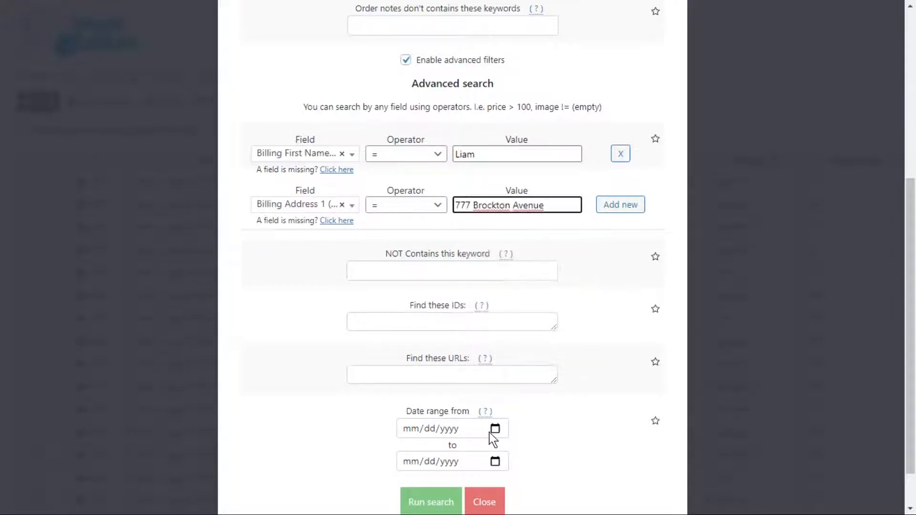
- Limit the search to the date range 05/01/2021 to 08/31/2021 and run it
{"action": "left_click", "coordinate": [495, 429]}
{"action": "left_click", "coordinate": [506, 244]}
{"action": "left_click", "coordinate": [508, 288]}
{"action": "key", "text": "Tab"}
{"action": "key", "text": "Tab"}
{"action": "key", "text": "Tab"}
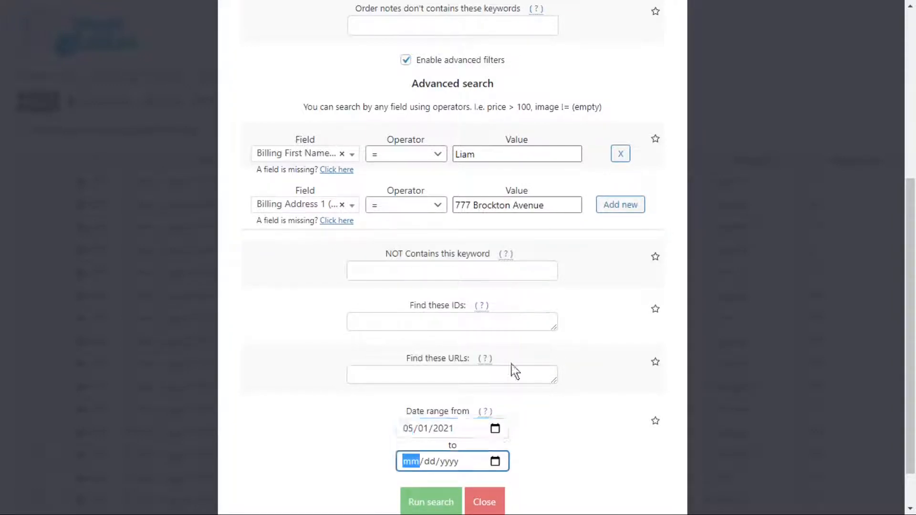
{"action": "left_click", "coordinate": [526, 278]}
{"action": "left_click", "coordinate": [526, 279]}
{"action": "left_click", "coordinate": [452, 399]}
{"action": "scroll", "coordinate": [454, 400], "scroll_direction": "down", "scroll_amount": 1}
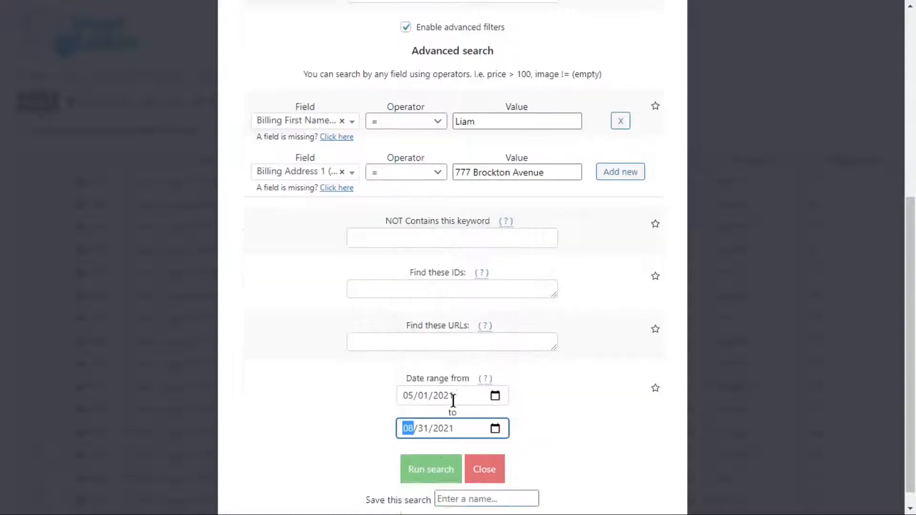
{"action": "left_click", "coordinate": [438, 457]}
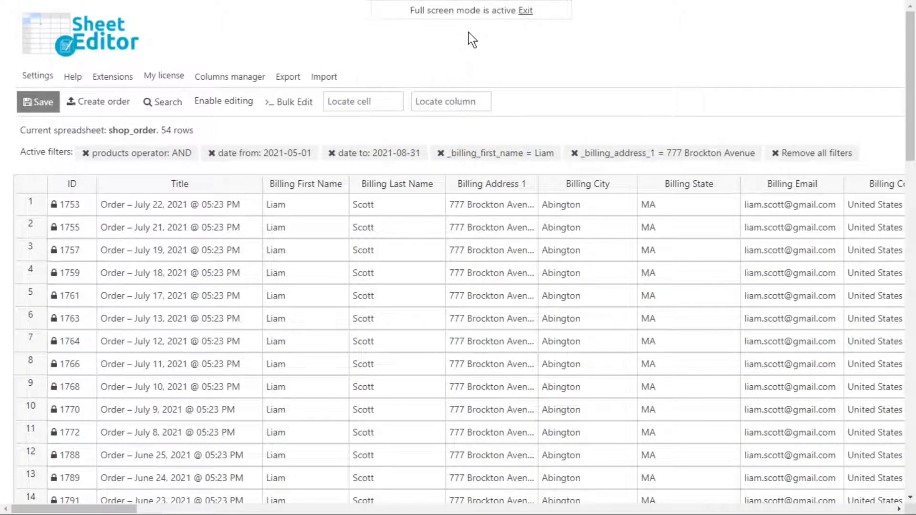
- Enable editing, replace the billing first name in the first order, and copy it down the column
{"action": "left_click", "coordinate": [235, 107]}
{"action": "double_click", "coordinate": [311, 204]}
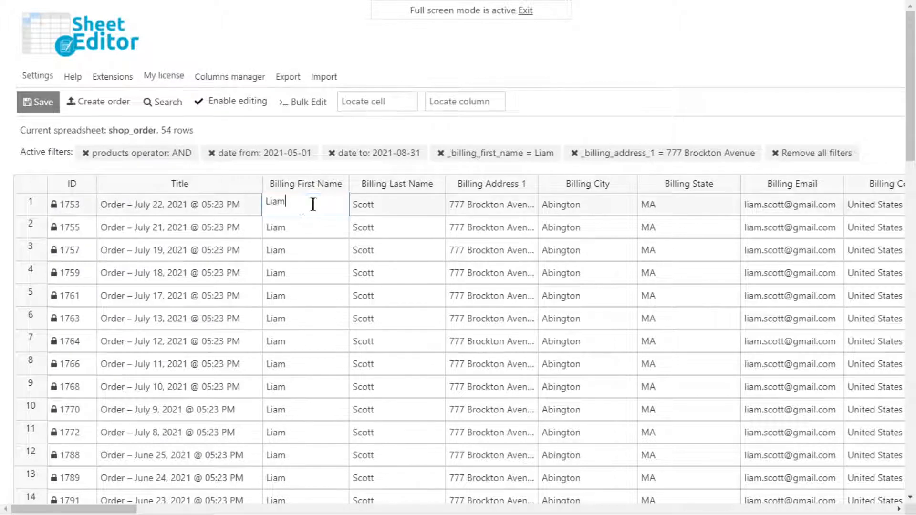
{"action": "double_click", "coordinate": [306, 204]}
{"action": "key", "text": "Return"}
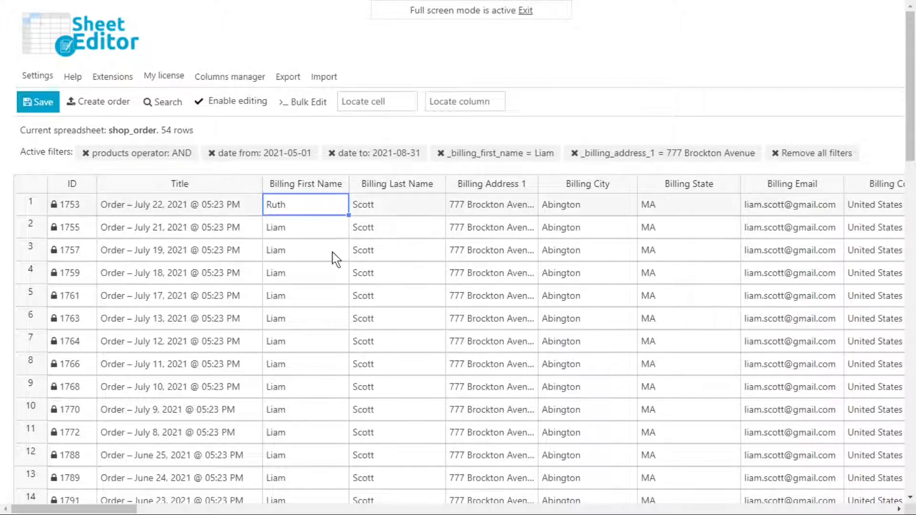
{"action": "left_click_drag", "start_coordinate": [349, 215], "coordinate": [352, 497]}
- Enter the new billing last name in the first order and copy it down the column
{"action": "left_click", "coordinate": [392, 201]}
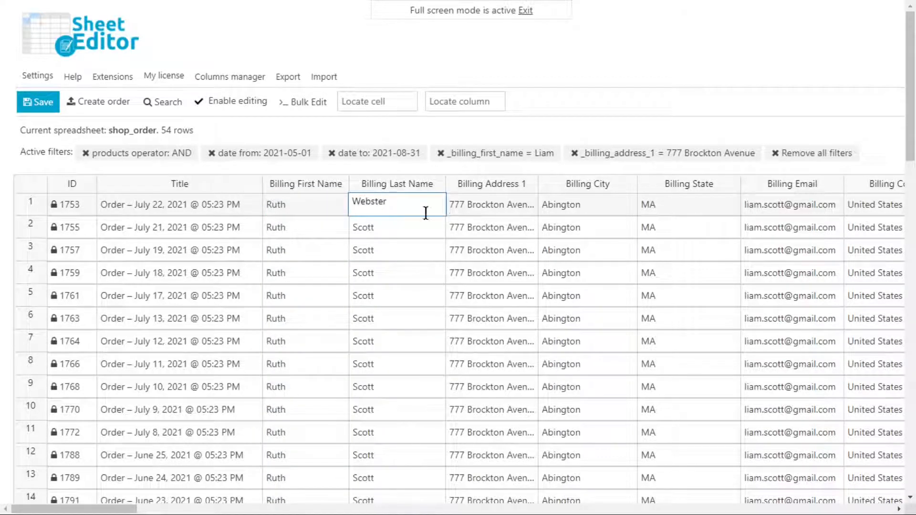
{"action": "left_click", "coordinate": [449, 214]}
{"action": "left_click", "coordinate": [428, 211]}
{"action": "left_click_drag", "start_coordinate": [446, 215], "coordinate": [437, 497]}
- Paste the new street address into the first order's Billing Address 1 and copy it down the column
{"action": "left_click", "coordinate": [521, 210]}
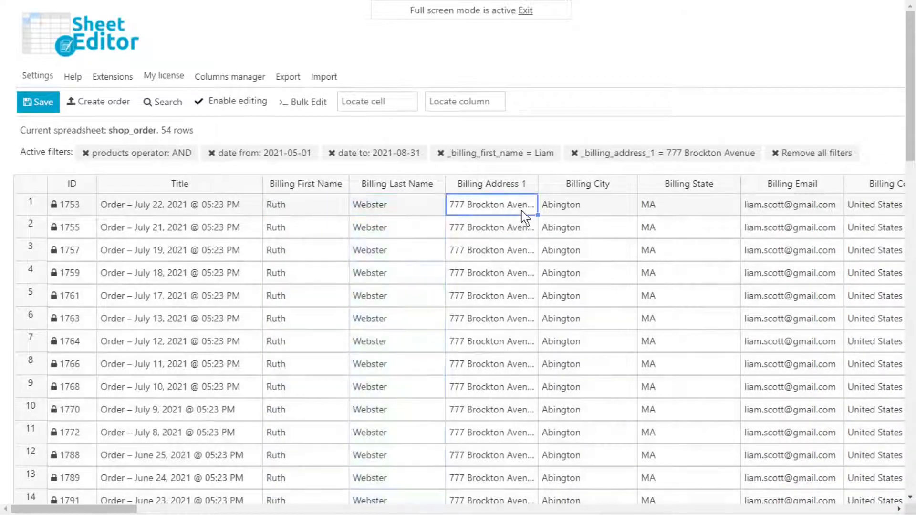
{"action": "left_click_drag", "start_coordinate": [538, 215], "coordinate": [528, 505]}
- Set the first order's billing city to Los Angeles and copy it down the column
{"action": "left_click", "coordinate": [596, 209]}
{"action": "type", "text": "Los Angeles"}
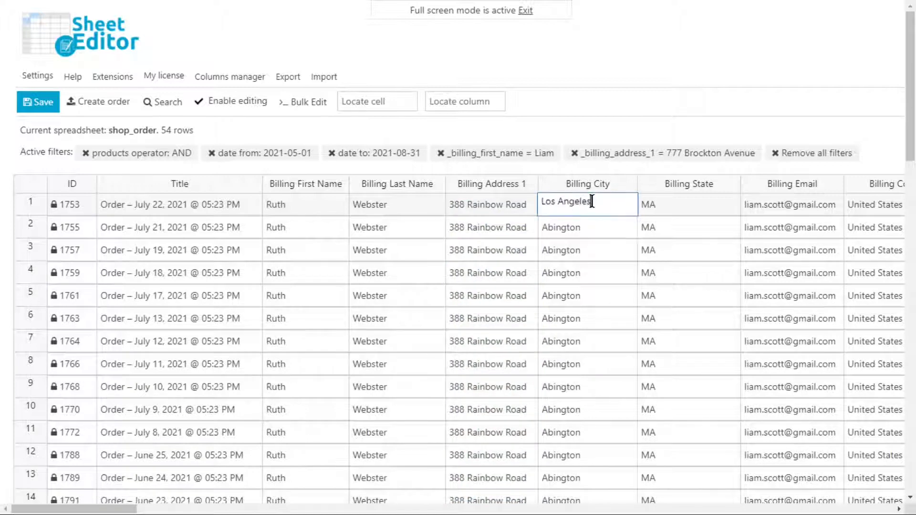
{"action": "key", "text": "Return"}
{"action": "left_click_drag", "start_coordinate": [637, 216], "coordinate": [630, 505]}
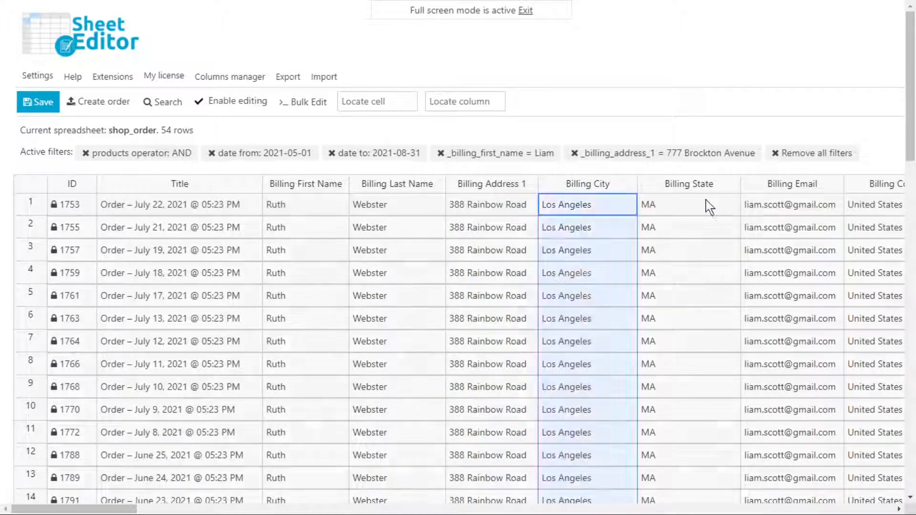
- Set the first order's billing state to CA and copy it down the column
{"action": "left_click", "coordinate": [707, 204]}
{"action": "type", "text": "CA"}
{"action": "key", "text": "Return"}
{"action": "left_click_drag", "start_coordinate": [739, 215], "coordinate": [735, 505]}
- Paste the new billing e-mail into the first order, copy it down the column, and save the spreadsheet changes
{"action": "left_click", "coordinate": [796, 209]}
{"action": "key", "text": "ctrl+v"}
{"action": "left_click_drag", "start_coordinate": [844, 215], "coordinate": [841, 504]}
{"action": "left_click", "coordinate": [43, 104]}
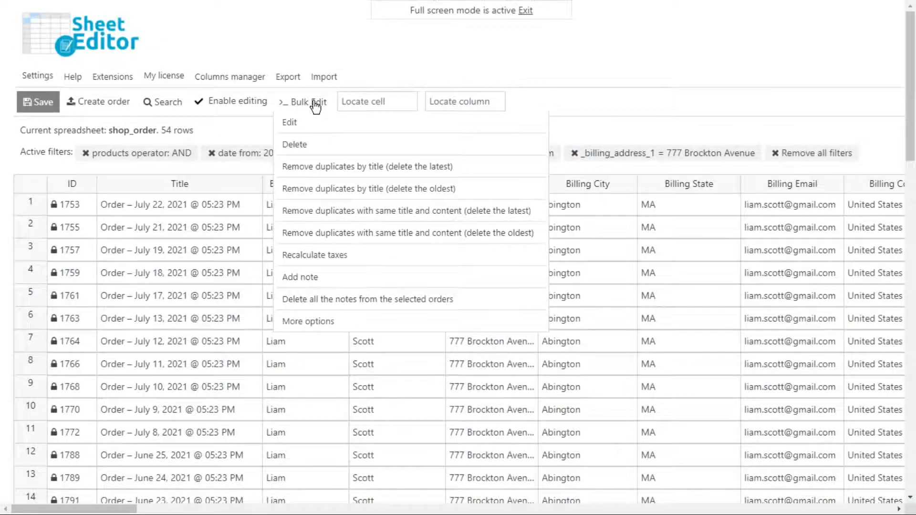
- Start a bulk edit on all rows from the current search, with Billing Address 1 as the field to edit
{"action": "left_click", "coordinate": [315, 106]}
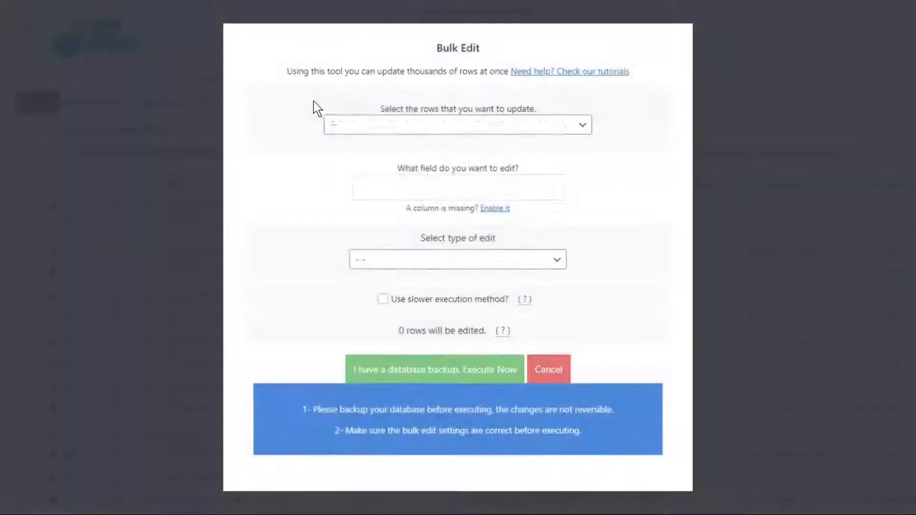
{"action": "left_click", "coordinate": [482, 132]}
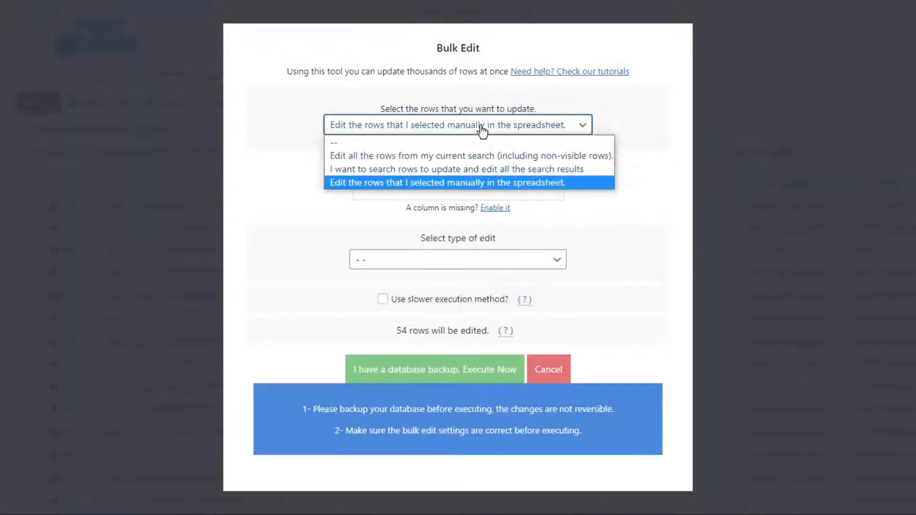
{"action": "left_click", "coordinate": [473, 157]}
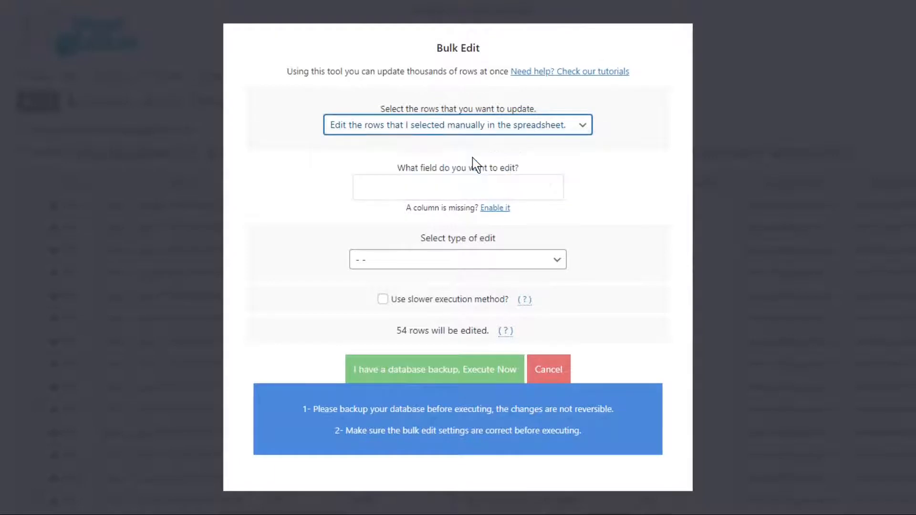
{"action": "left_click", "coordinate": [464, 183]}
{"action": "type", "text": "bil"}
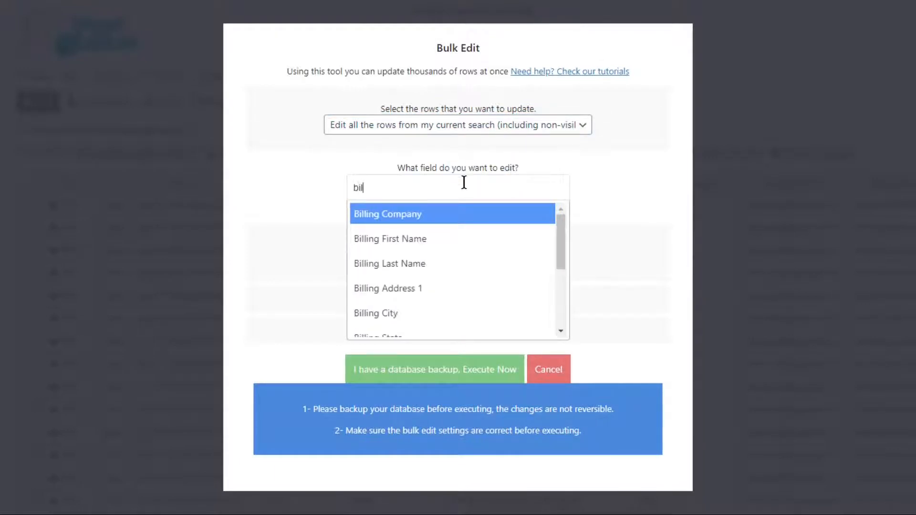
{"action": "type", "text": "ling a"}
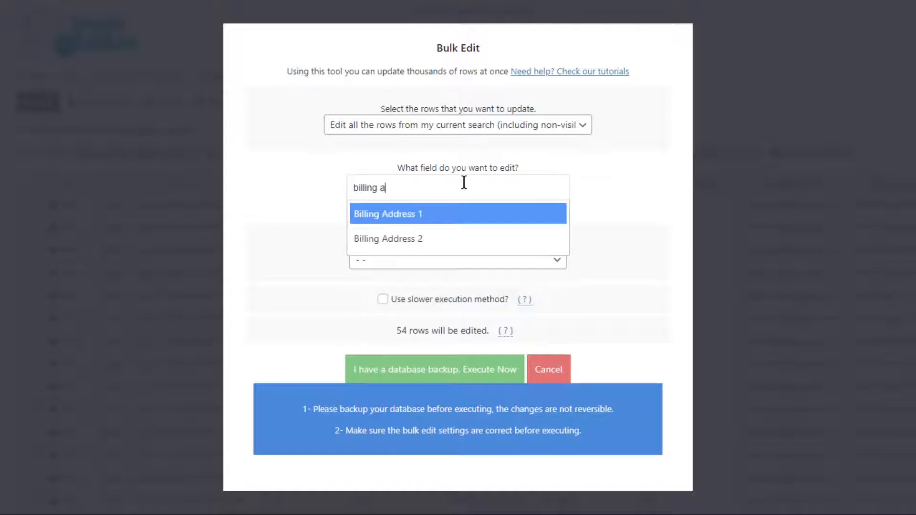
{"action": "left_click", "coordinate": [436, 215]}
- Run the bulk edit with Set value and the new street address, and remove the active filter on the billing address
{"action": "left_click", "coordinate": [422, 266]}
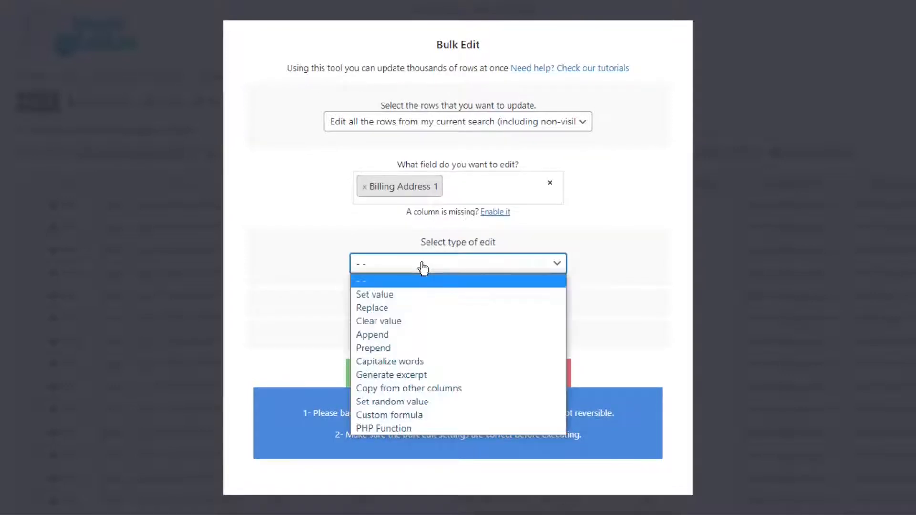
{"action": "left_click", "coordinate": [416, 295]}
{"action": "left_click", "coordinate": [409, 292]}
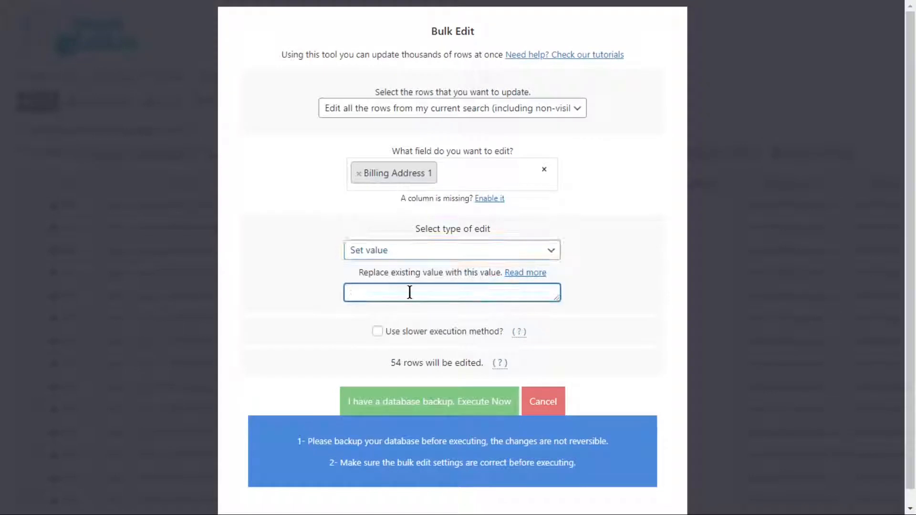
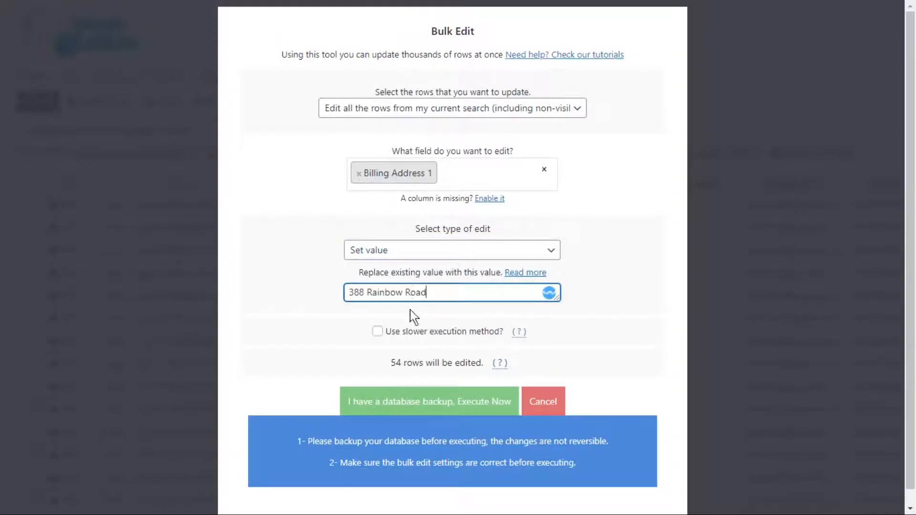
{"action": "left_click", "coordinate": [459, 403]}
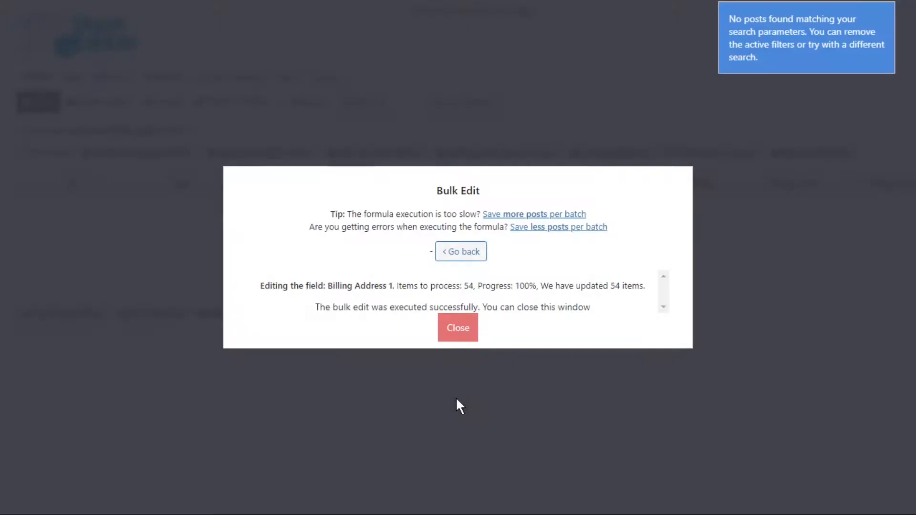
{"action": "left_click", "coordinate": [459, 336]}
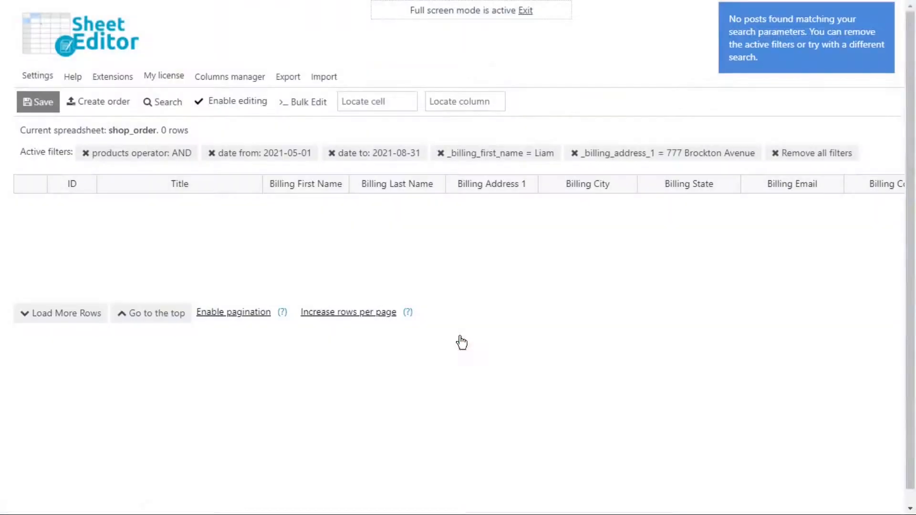
{"action": "left_click", "coordinate": [575, 153]}
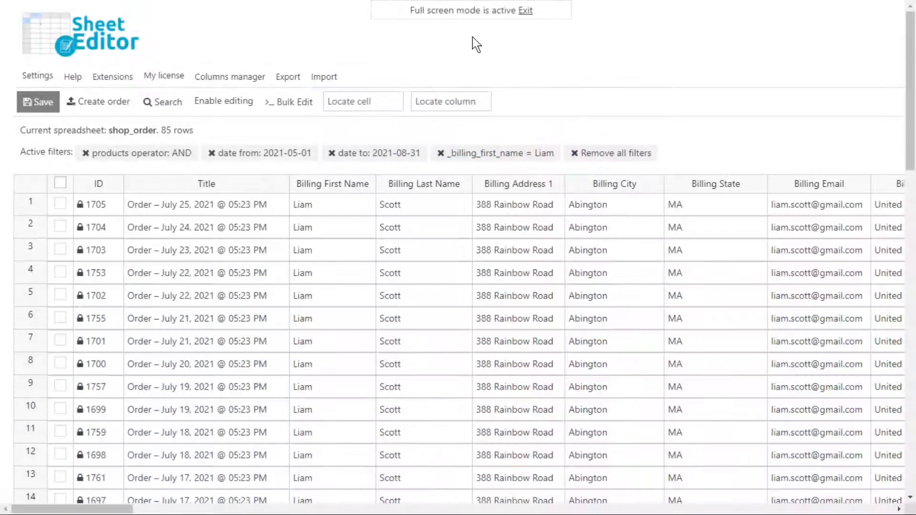
- Bulk edit Billing City for all rows in the current search, setting the value to Los Angeles
{"action": "left_click", "coordinate": [300, 105]}
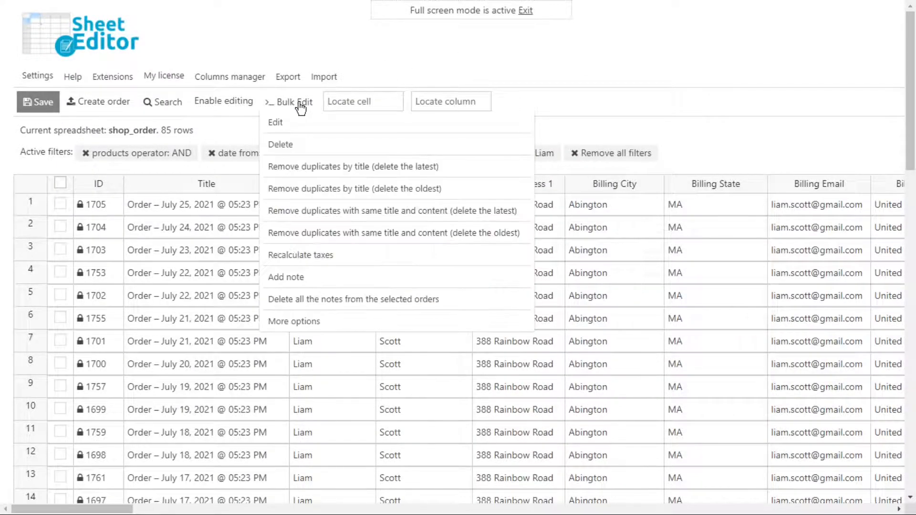
{"action": "left_click", "coordinate": [298, 120]}
{"action": "left_click", "coordinate": [373, 180]}
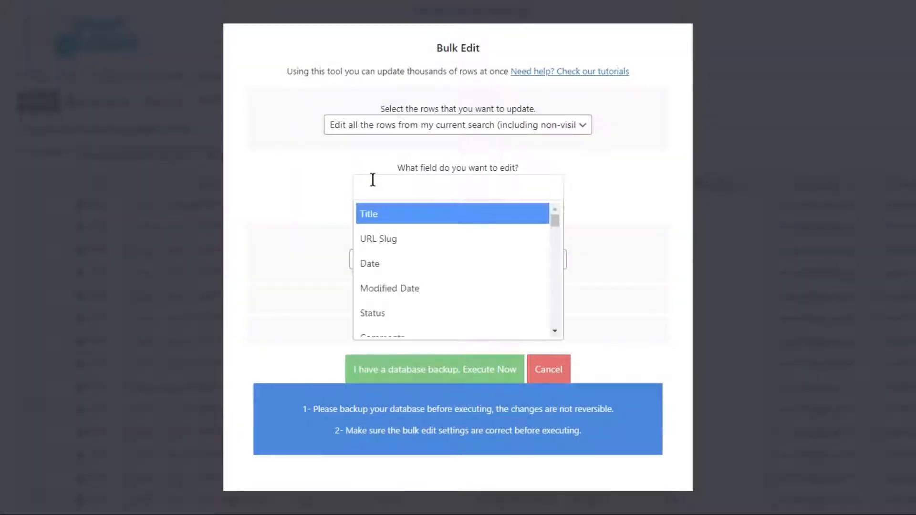
{"action": "type", "text": "billing ci"}
{"action": "left_click", "coordinate": [385, 210]}
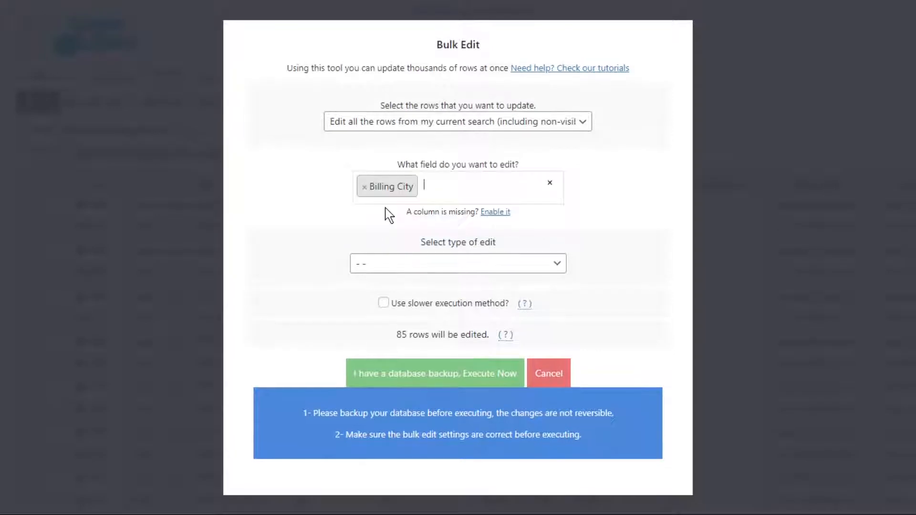
{"action": "left_click", "coordinate": [395, 262]}
{"action": "left_click", "coordinate": [390, 293]}
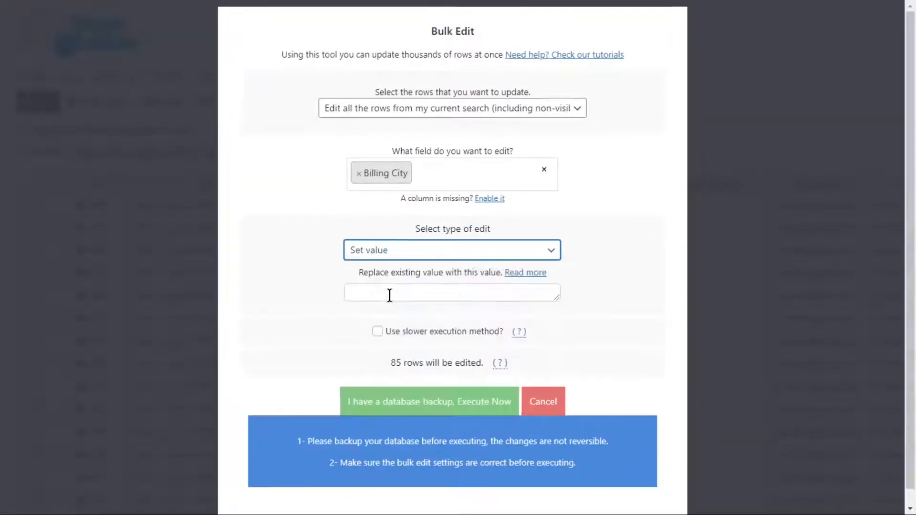
{"action": "left_click", "coordinate": [390, 296]}
{"action": "type", "text": "Los Angeles"}
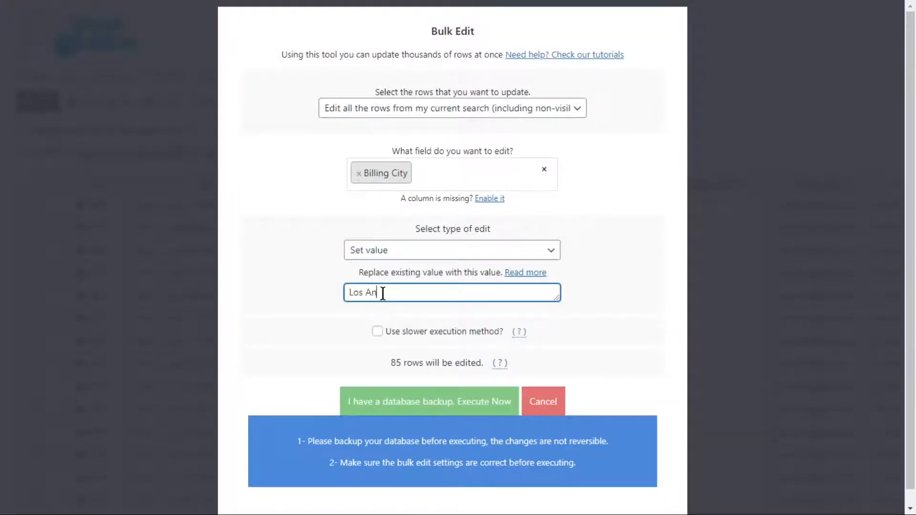
{"action": "left_click", "coordinate": [432, 406]}
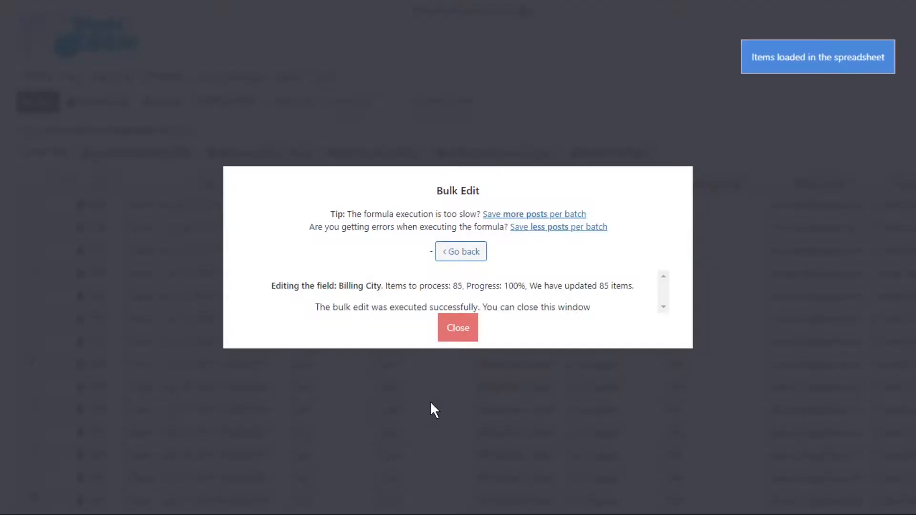
{"action": "left_click", "coordinate": [468, 334]}
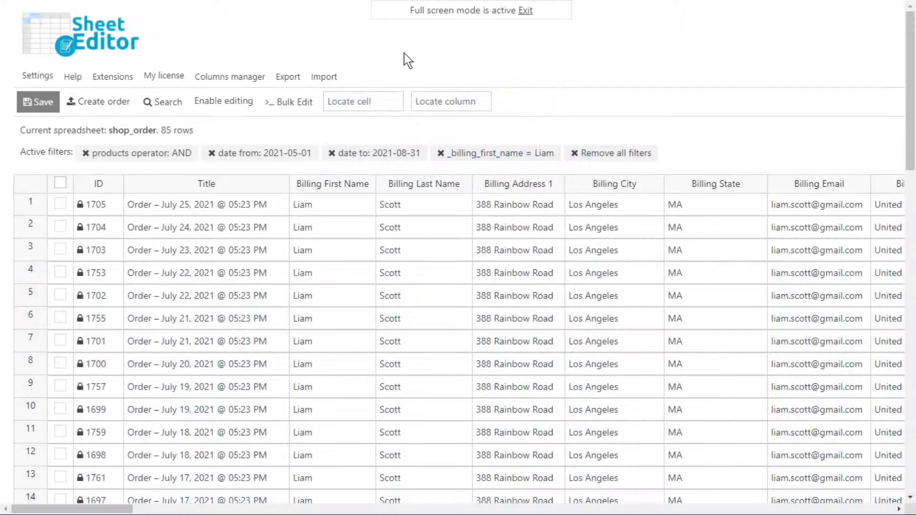
- Bulk edit Billing State for all rows in the current search, setting the value to CA
{"action": "left_click", "coordinate": [298, 108]}
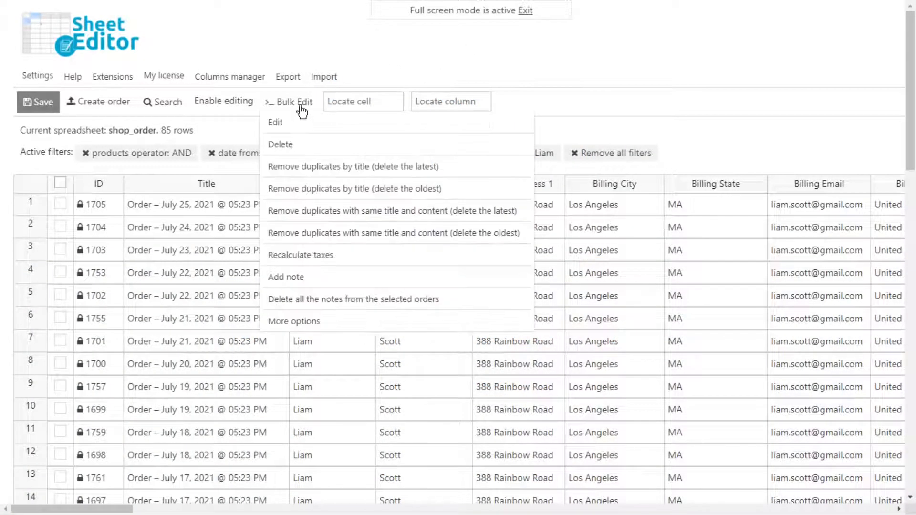
{"action": "left_click", "coordinate": [302, 116]}
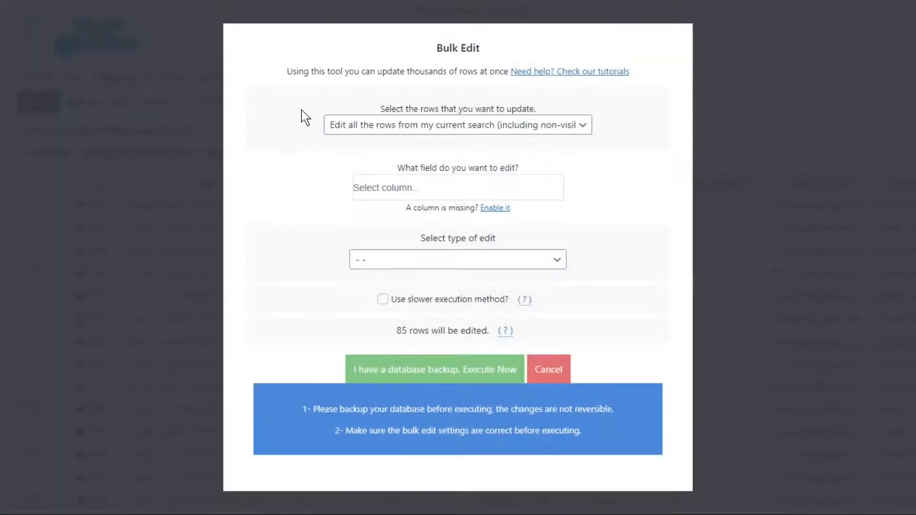
{"action": "type", "text": "billing s"}
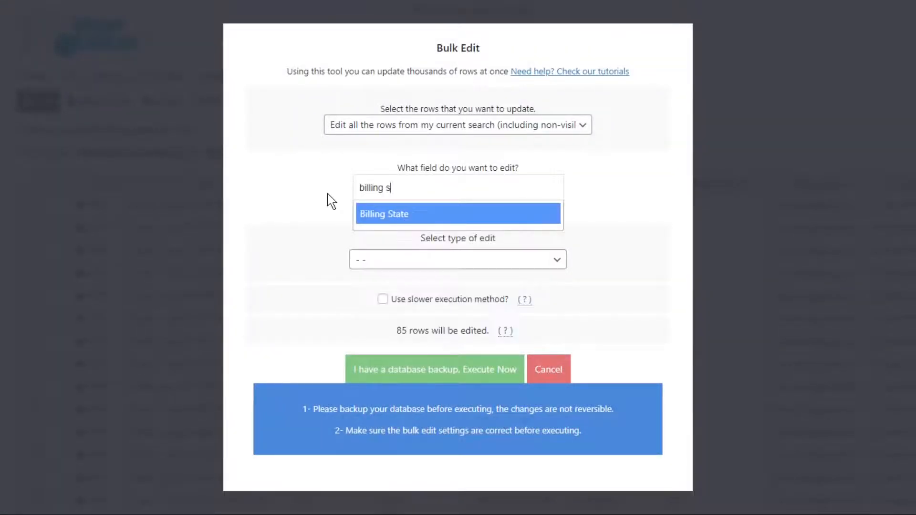
{"action": "left_click", "coordinate": [385, 213]}
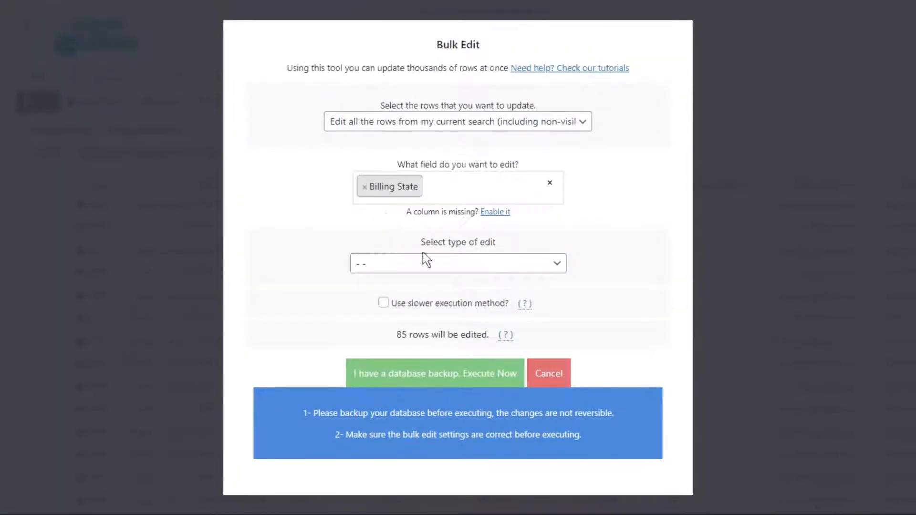
{"action": "left_click", "coordinate": [443, 267]}
{"action": "left_click", "coordinate": [407, 294]}
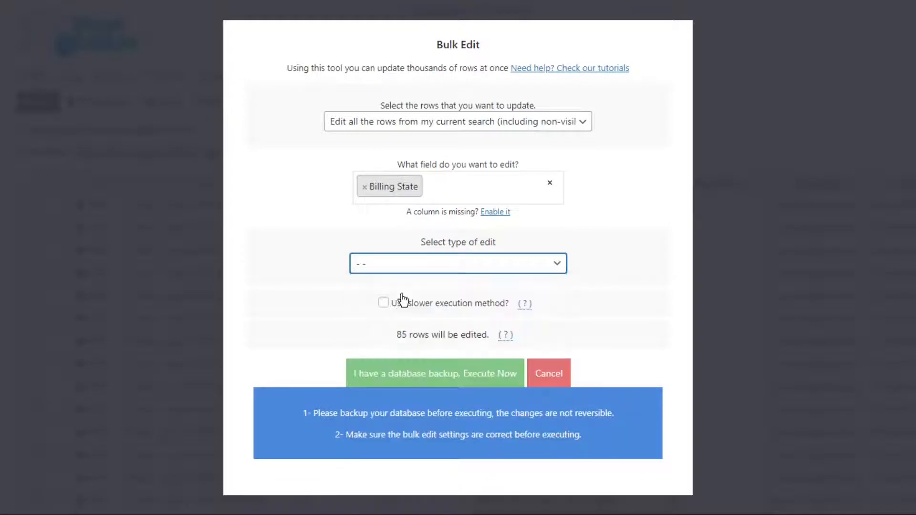
{"action": "left_click", "coordinate": [399, 292]}
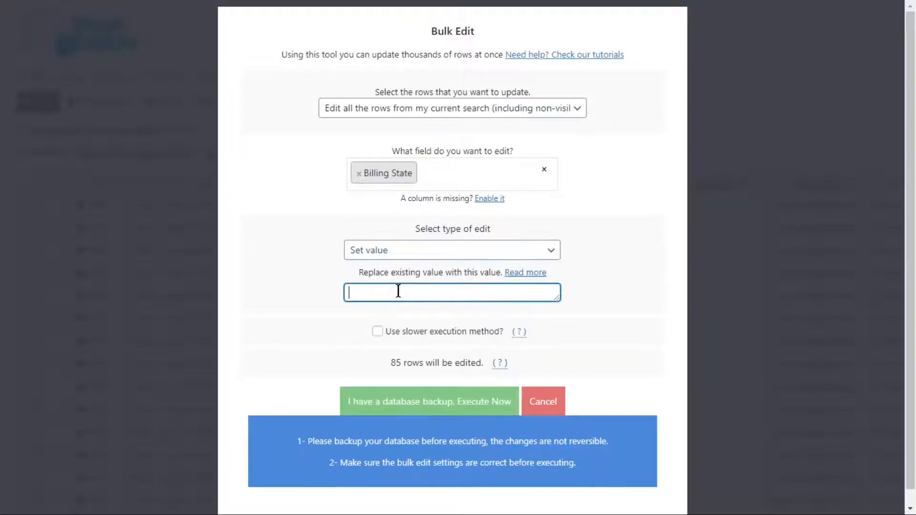
{"action": "type", "text": "CA"}
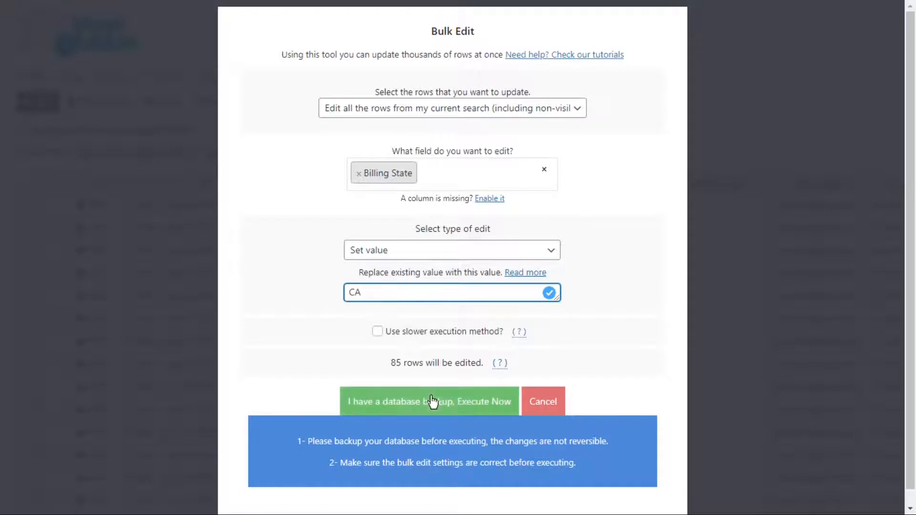
{"action": "left_click", "coordinate": [432, 401]}
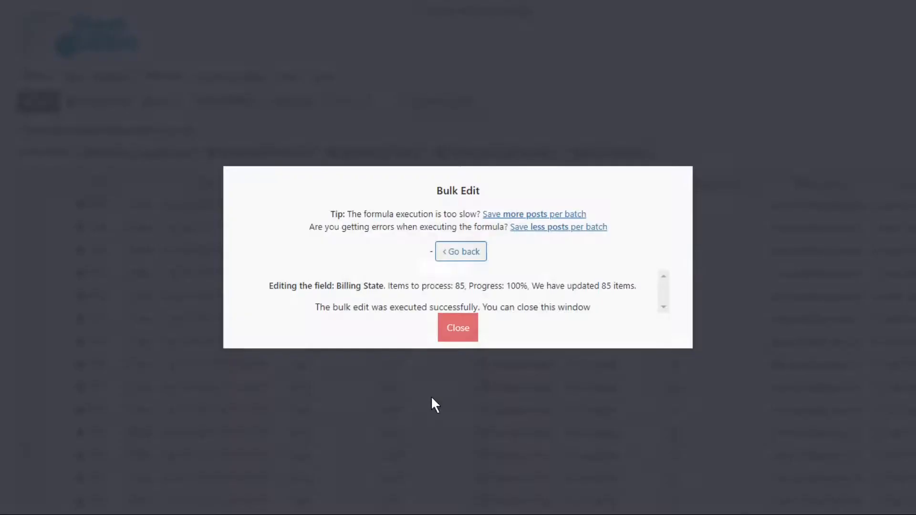
{"action": "left_click", "coordinate": [458, 328]}
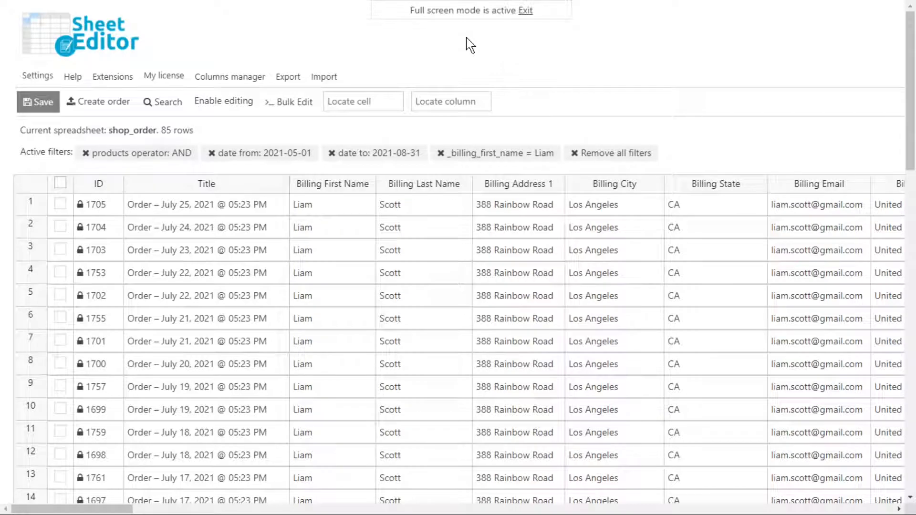
- Bulk edit Billing Email for all rows in the current search, setting the value to the copied new e-mail address
{"action": "mouse_move", "coordinate": [306, 102]}
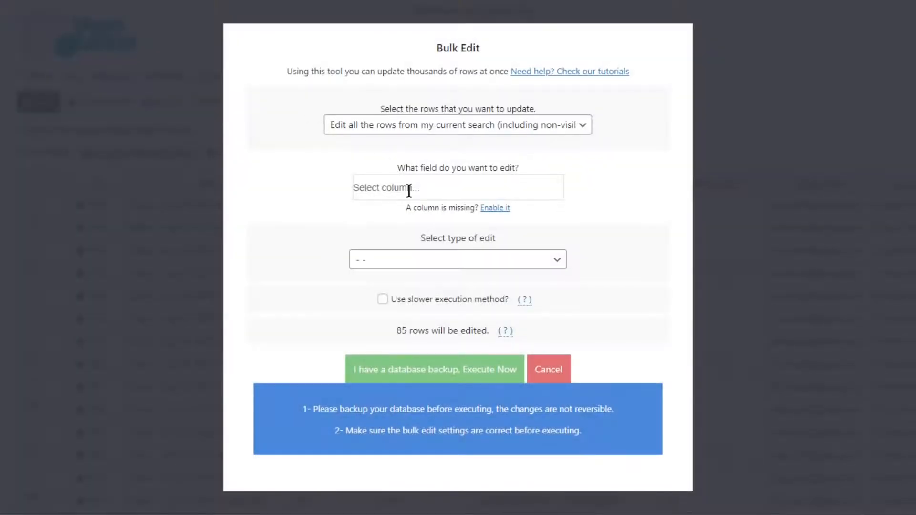
{"action": "left_click", "coordinate": [409, 188]}
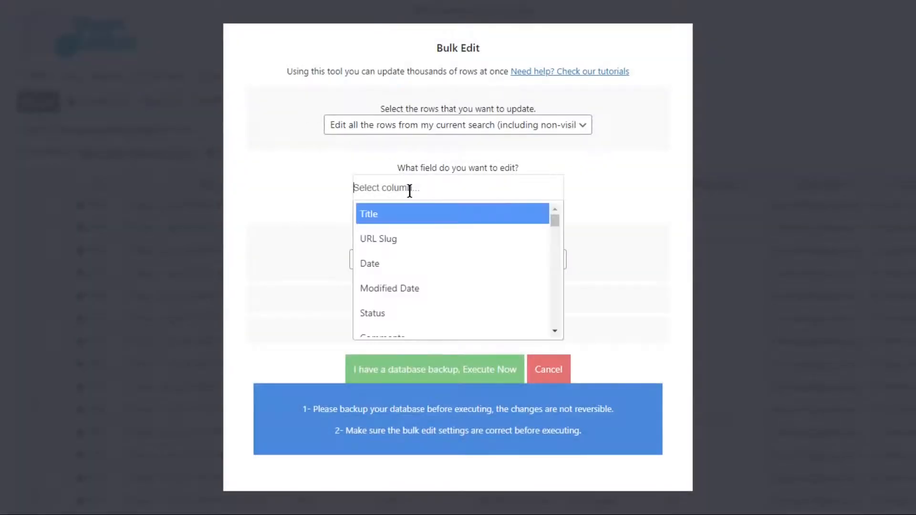
{"action": "type", "text": "billing em"}
{"action": "left_click", "coordinate": [413, 214]}
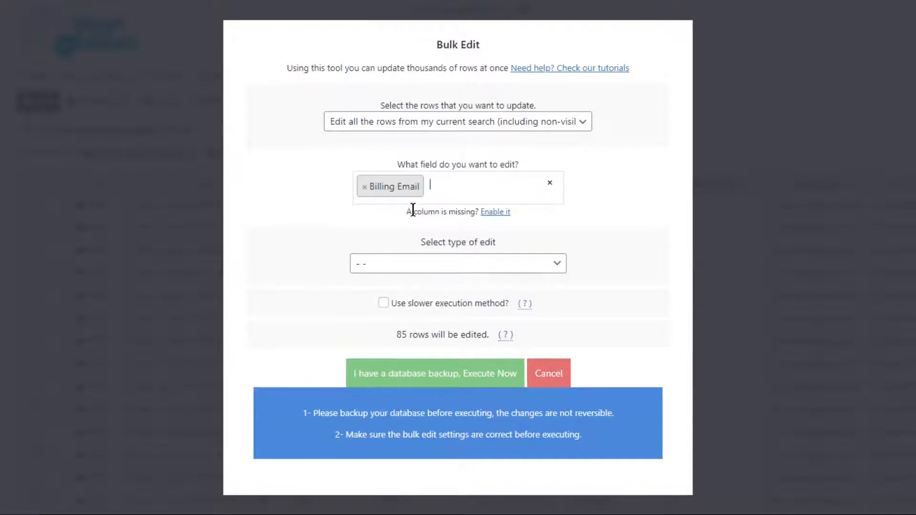
{"action": "left_click", "coordinate": [431, 267]}
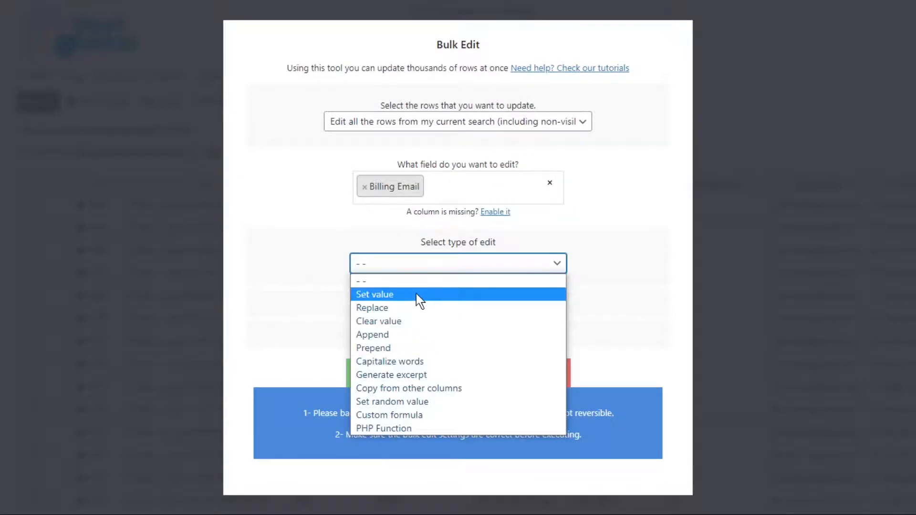
{"action": "left_click", "coordinate": [416, 294]}
{"action": "left_click", "coordinate": [416, 292]}
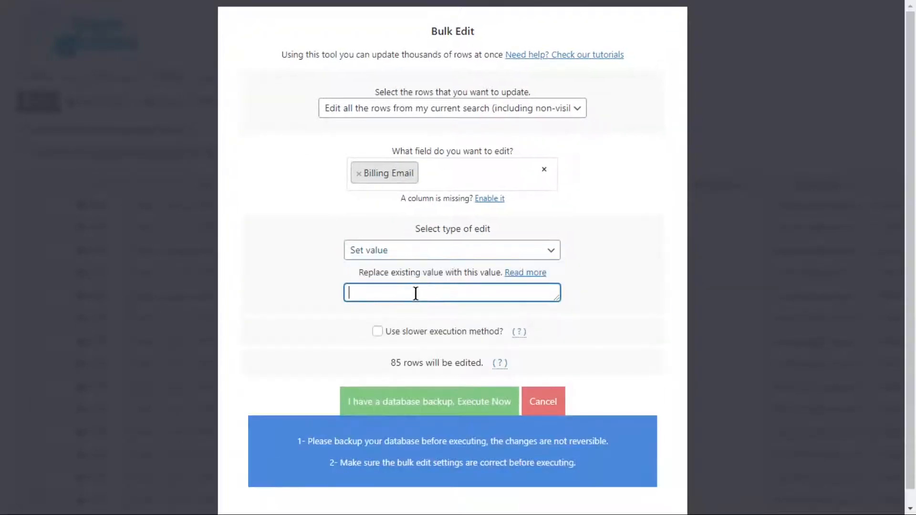
{"action": "key", "text": "ctrl+v"}
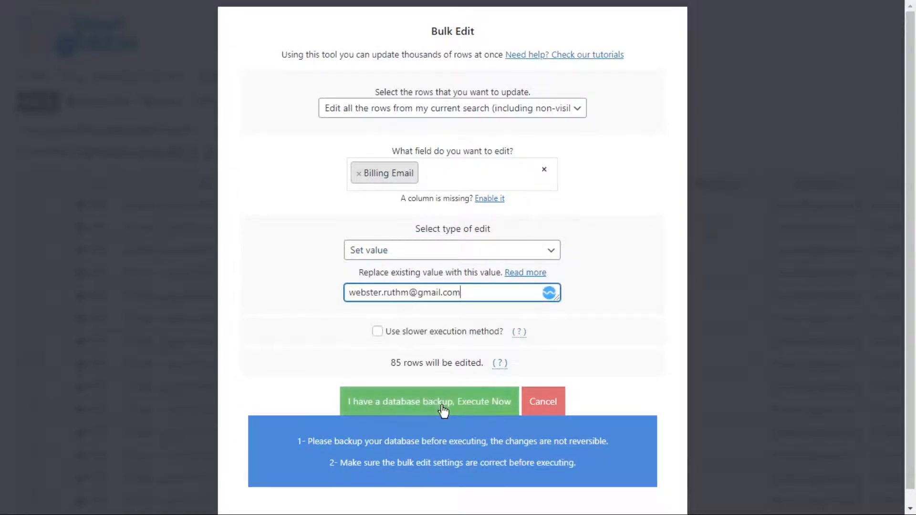
{"action": "left_click", "coordinate": [441, 406]}
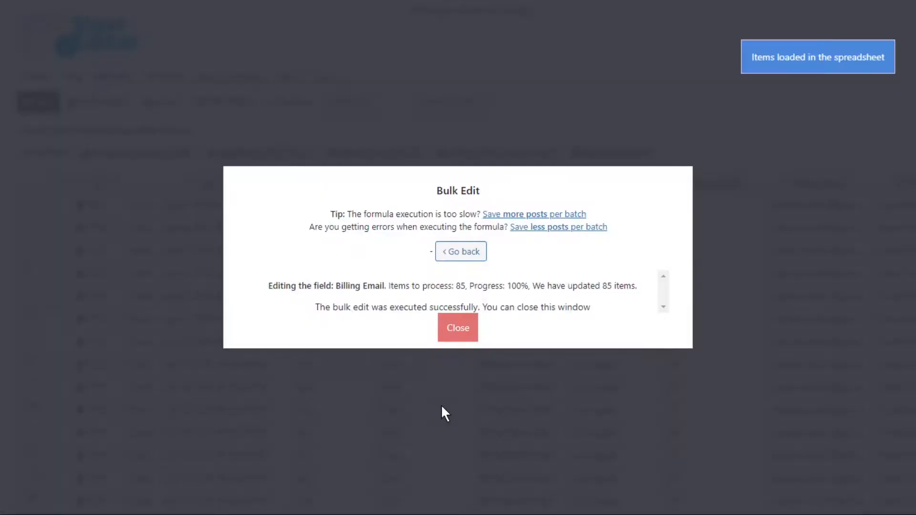
{"action": "left_click", "coordinate": [458, 329]}
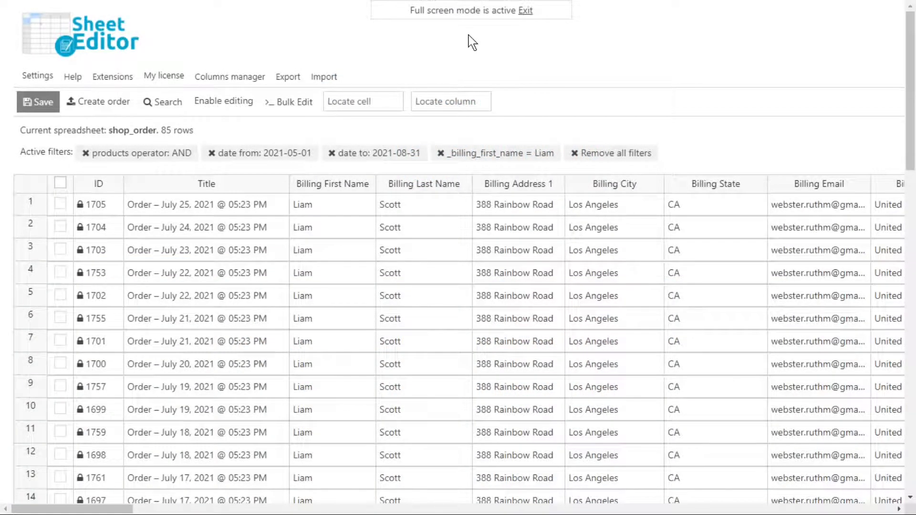
- Bulk edit Billing First Name for all rows in the current search, setting the value to the customer's new first name with slower execution off
{"action": "left_click", "coordinate": [292, 109]}
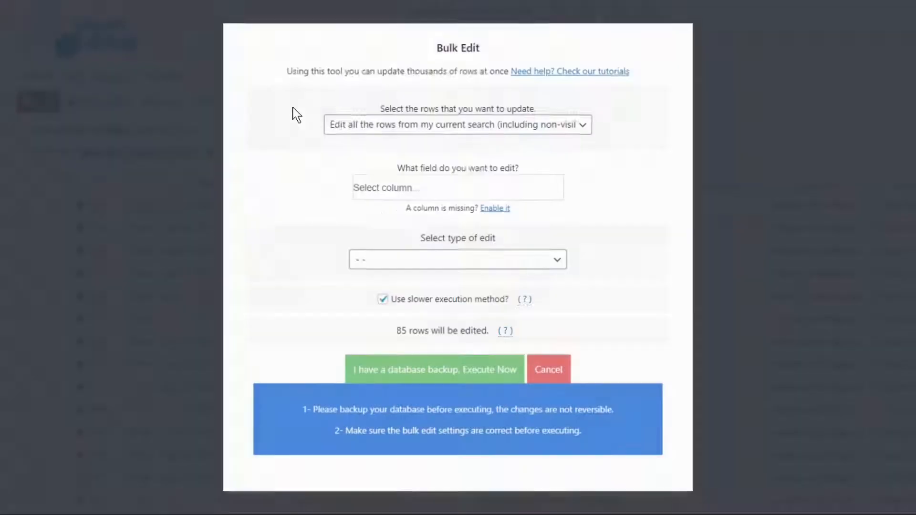
{"action": "left_click", "coordinate": [383, 191]}
{"action": "type", "text": "billing"}
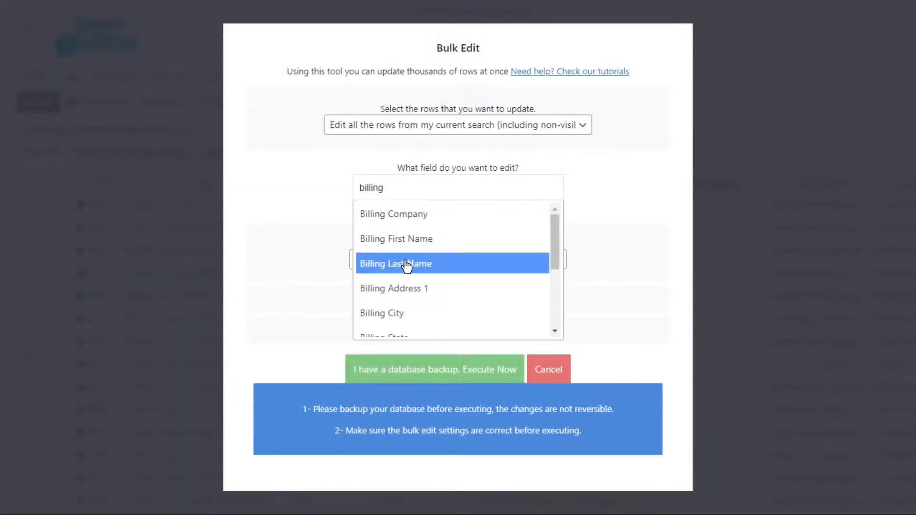
{"action": "left_click", "coordinate": [408, 243]}
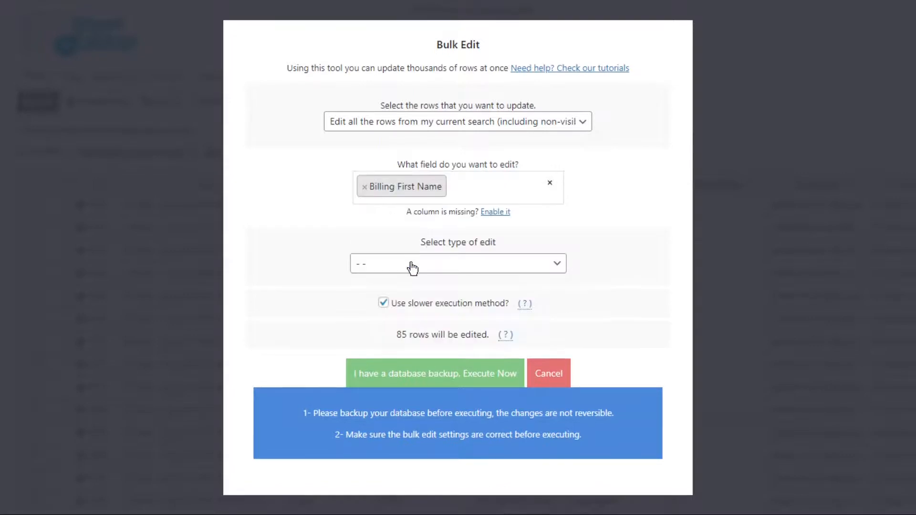
{"action": "left_click", "coordinate": [411, 264]}
{"action": "left_click", "coordinate": [409, 295]}
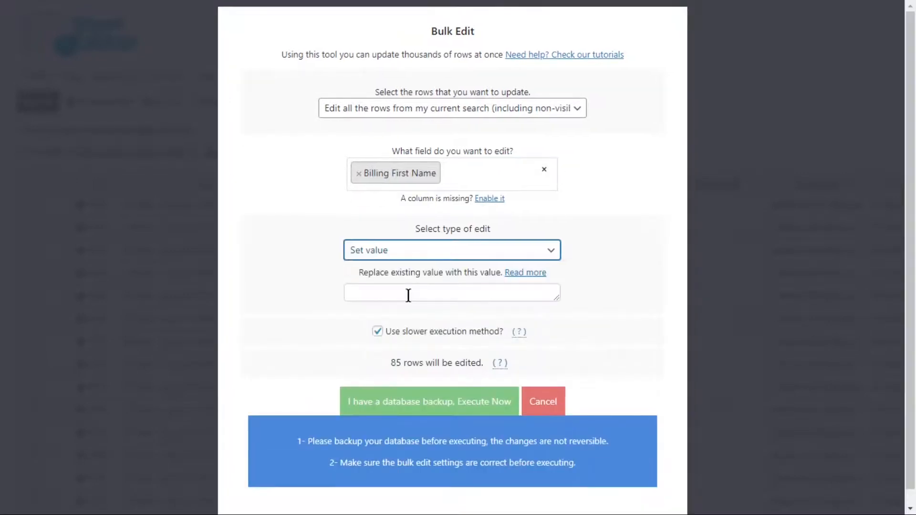
{"action": "left_click", "coordinate": [409, 295]}
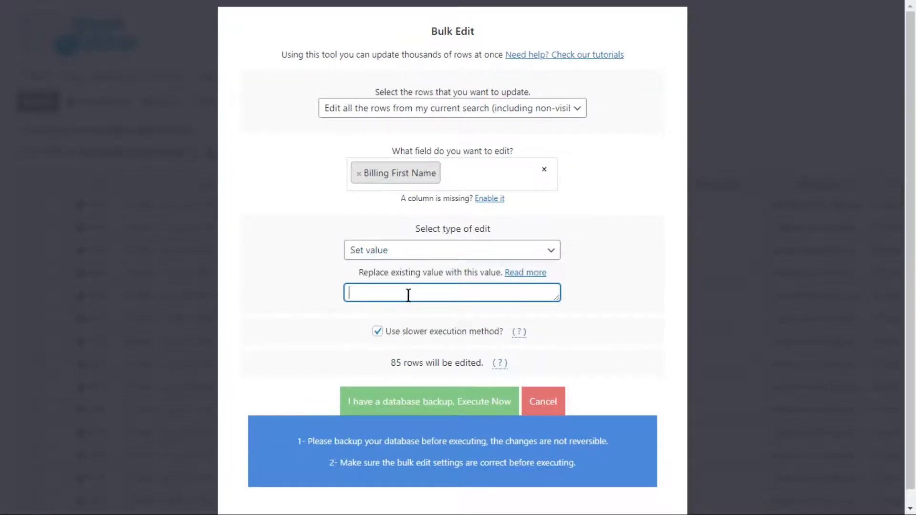
{"action": "type", "text": "Ruth"}
{"action": "left_click", "coordinate": [378, 331]}
{"action": "left_click", "coordinate": [446, 408]}
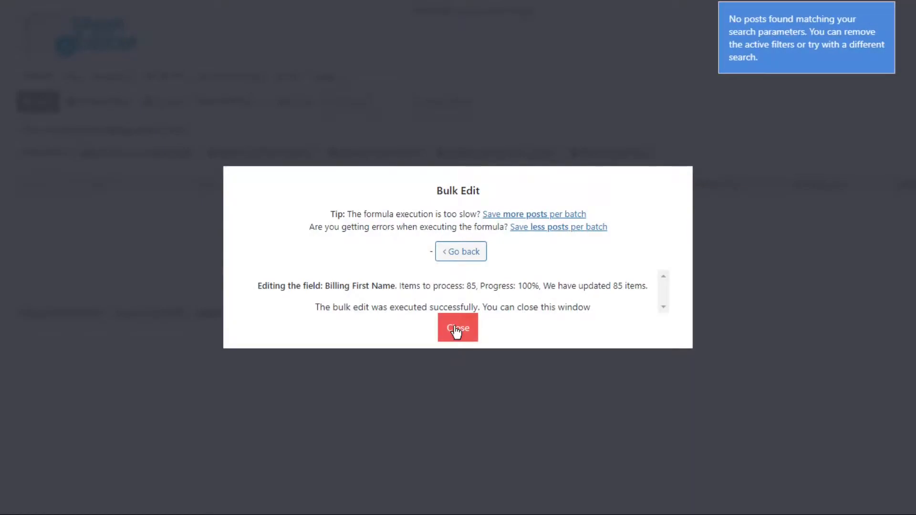
{"action": "left_click", "coordinate": [455, 327]}
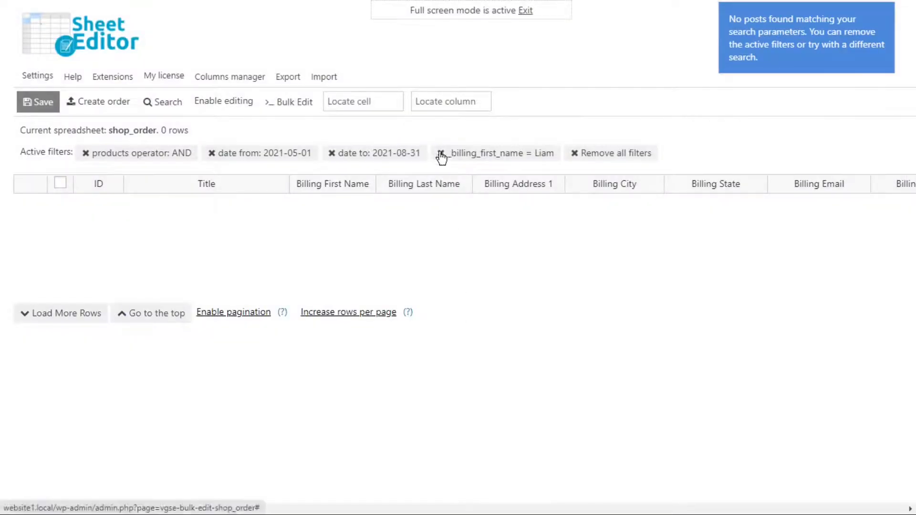
- Change the advanced search filter so Billing First Name equals the customer's new first name, and run the search
{"action": "left_click", "coordinate": [163, 103]}
{"action": "double_click", "coordinate": [465, 438]}
{"action": "type", "text": "Ruth"}
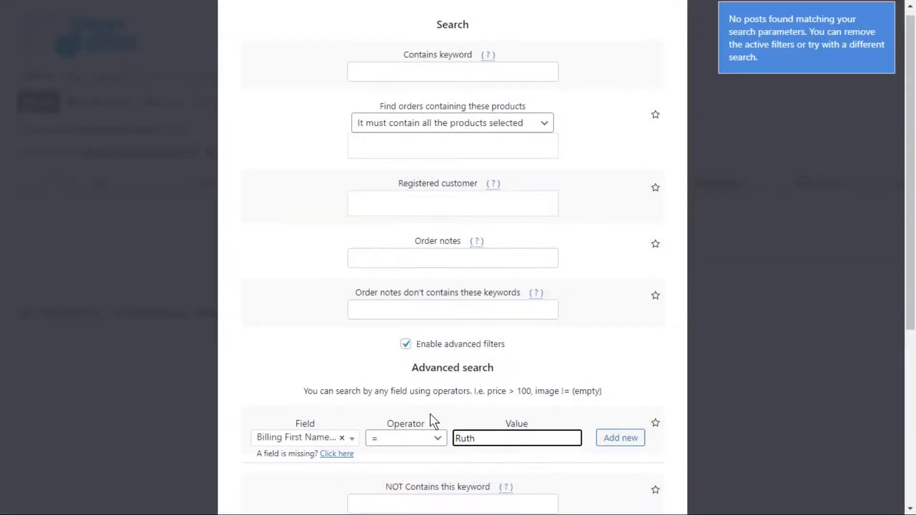
{"action": "scroll", "coordinate": [441, 429], "scroll_direction": "down", "scroll_amount": 6}
{"action": "left_click", "coordinate": [432, 452]}
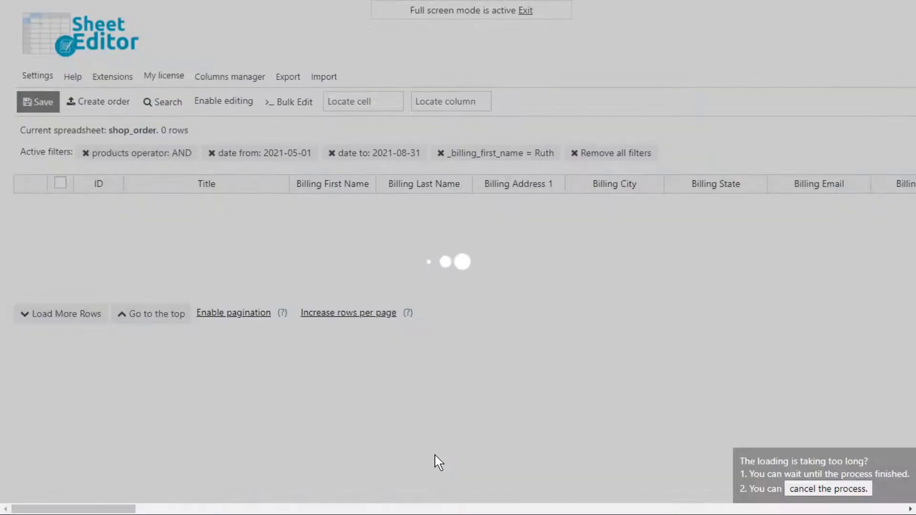